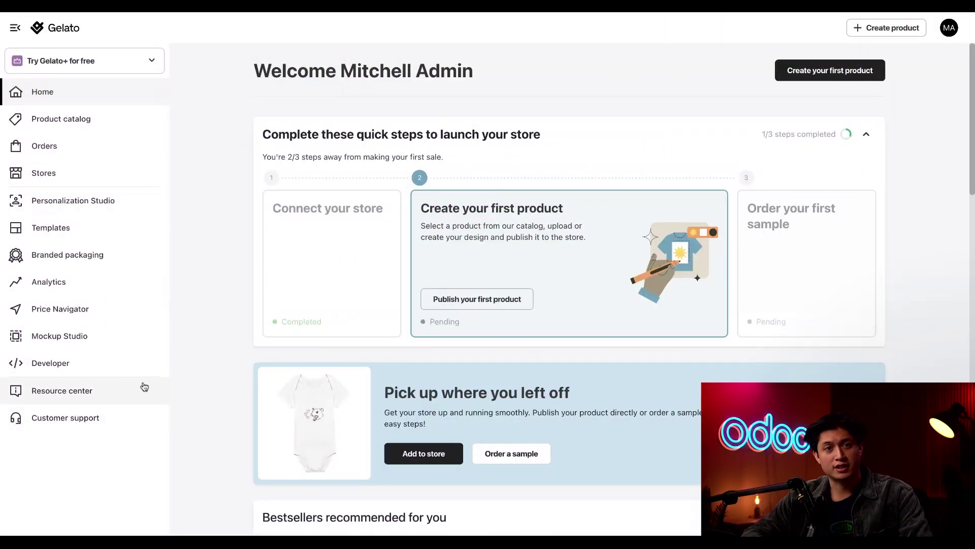
Create a Gelato API key named 'Odoo' under Developer > API keys and copy the generated key.
{"action": "left_click", "coordinate": [101, 370]}
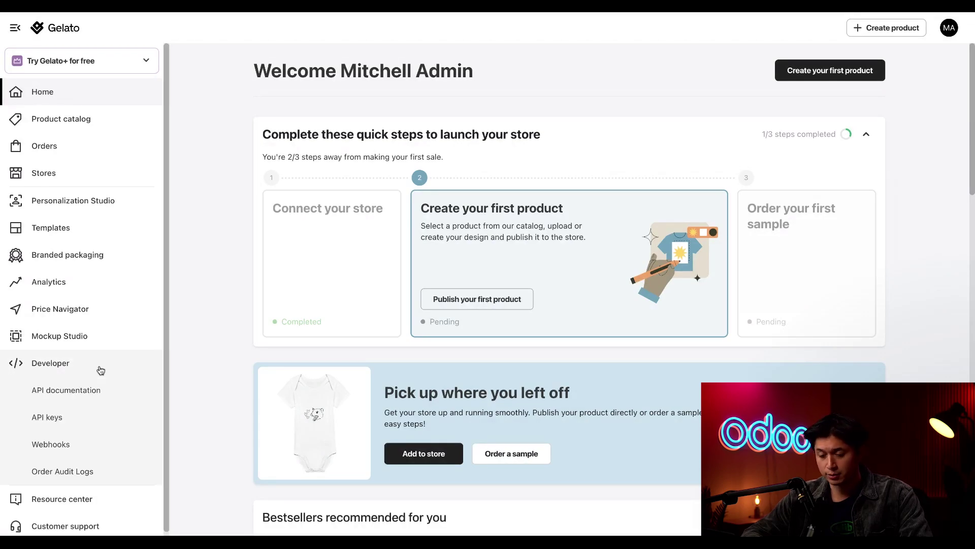
{"action": "left_click", "coordinate": [95, 419]}
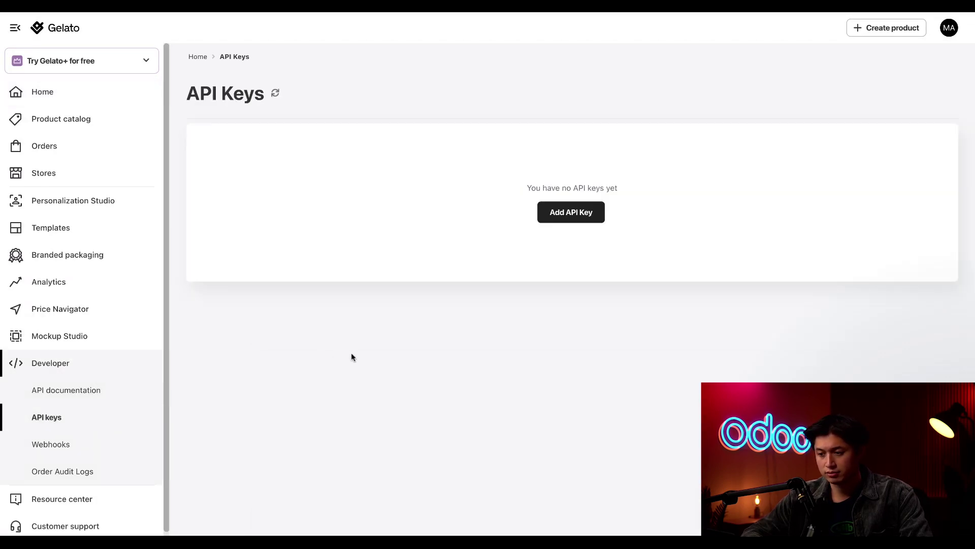
{"action": "left_click", "coordinate": [562, 216]}
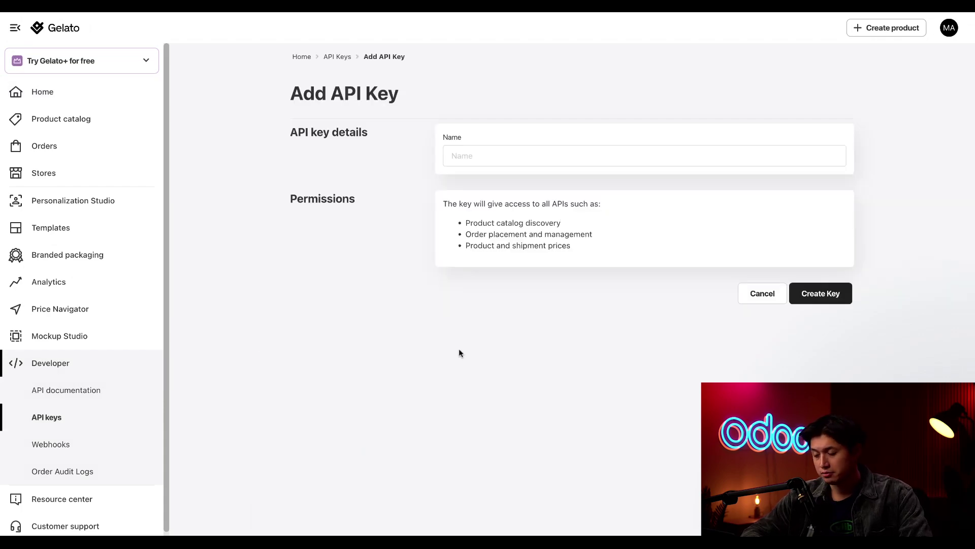
{"action": "left_click", "coordinate": [543, 150]}
{"action": "type", "text": "Odoo"}
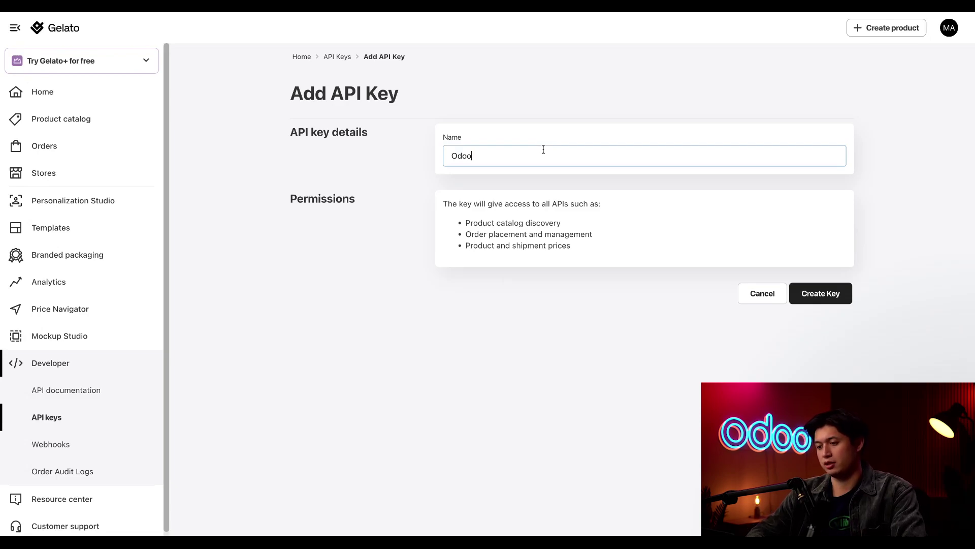
{"action": "left_click", "coordinate": [843, 298]}
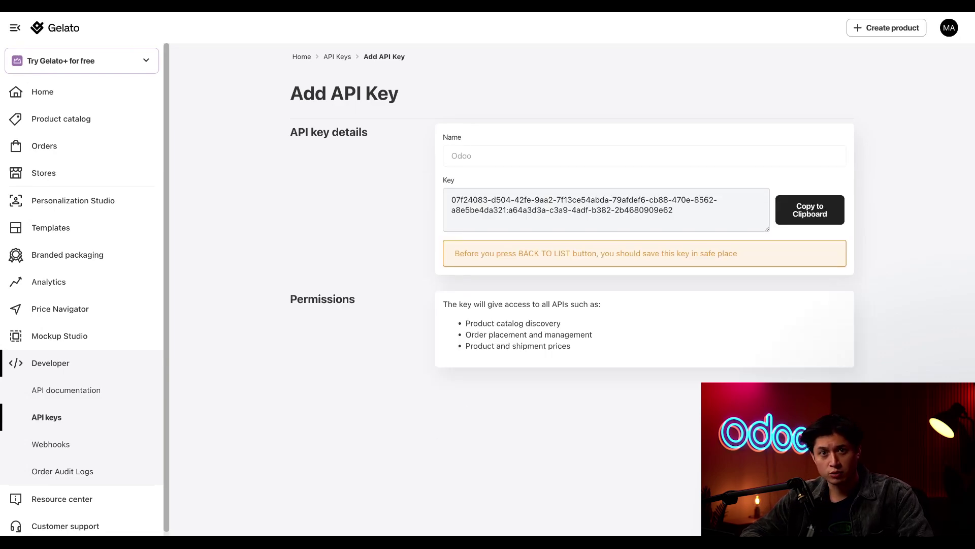
{"action": "left_click", "coordinate": [826, 215]}
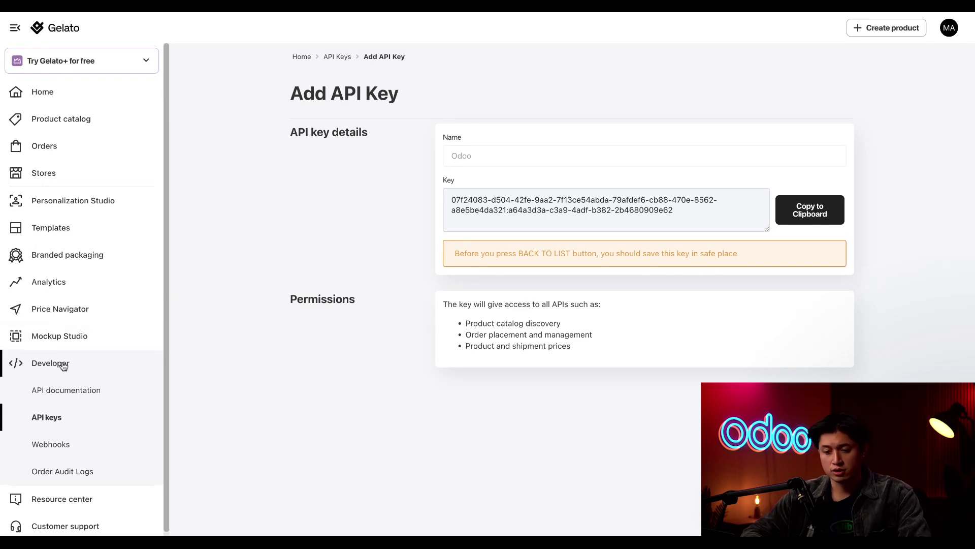
{"action": "left_click", "coordinate": [69, 450]}
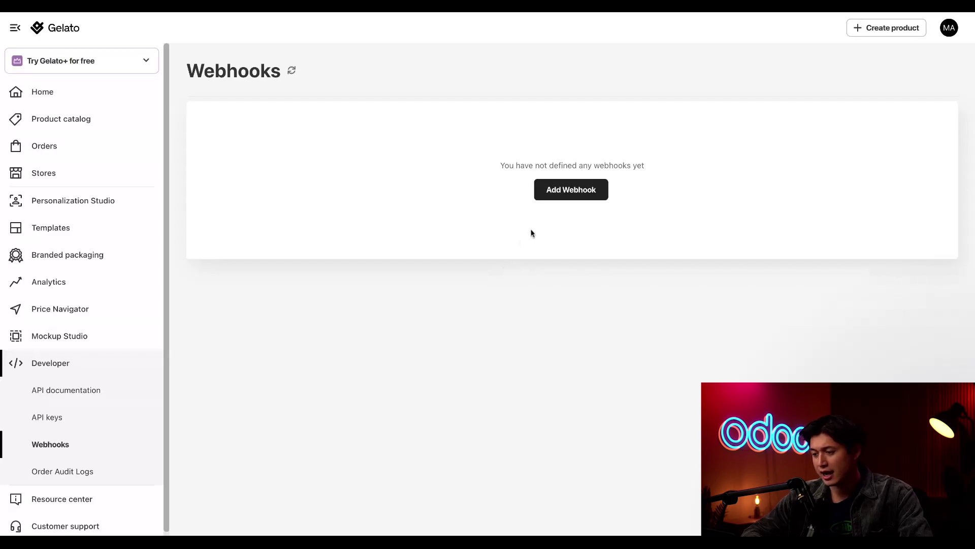
{"action": "left_click", "coordinate": [562, 197]}
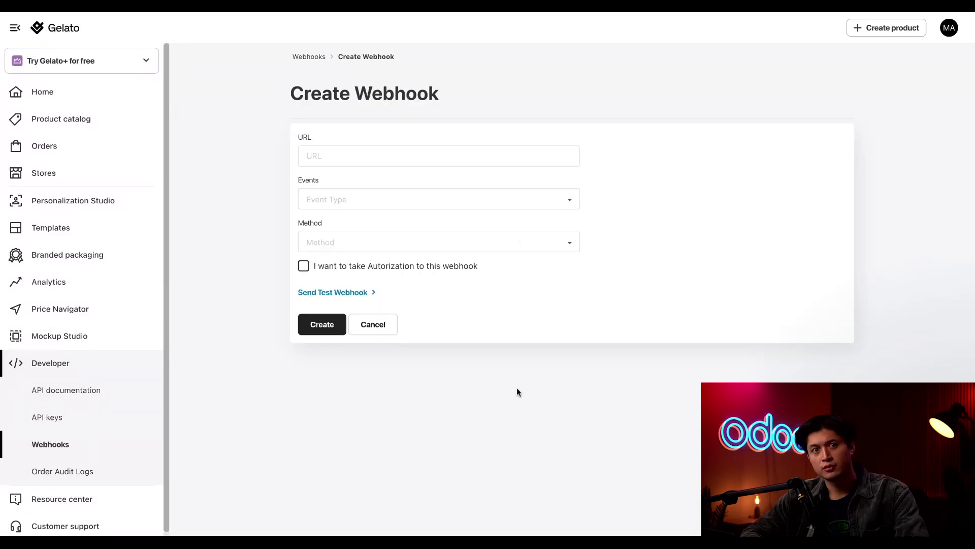
{"action": "left_click", "coordinate": [392, 157]}
{"action": "type", "text": "https://gelato-tutorial.odoo.com/odoo"}
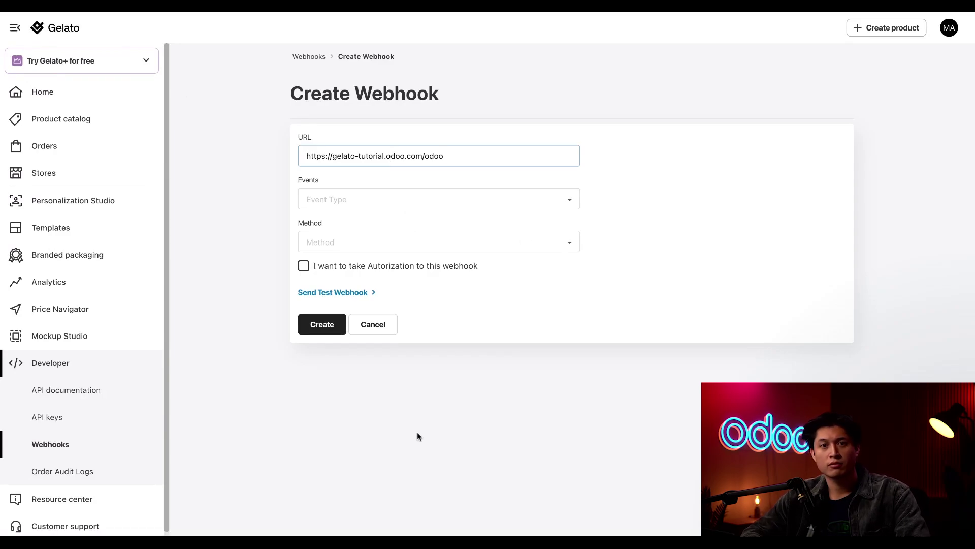
Subscribe the webhook to order_status_updated events using the HTTP POST method.
{"action": "left_click", "coordinate": [389, 204]}
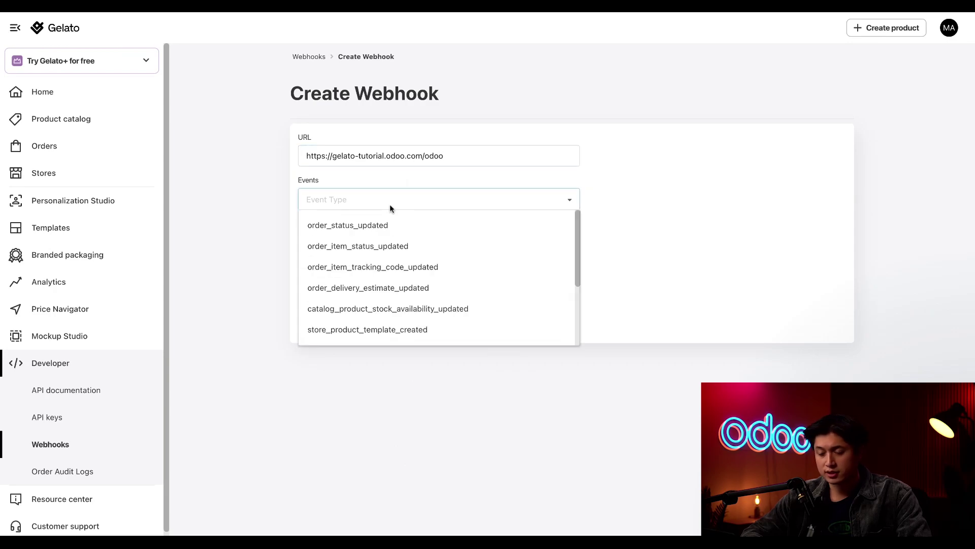
{"action": "left_click", "coordinate": [393, 232]}
{"action": "left_click", "coordinate": [421, 405]}
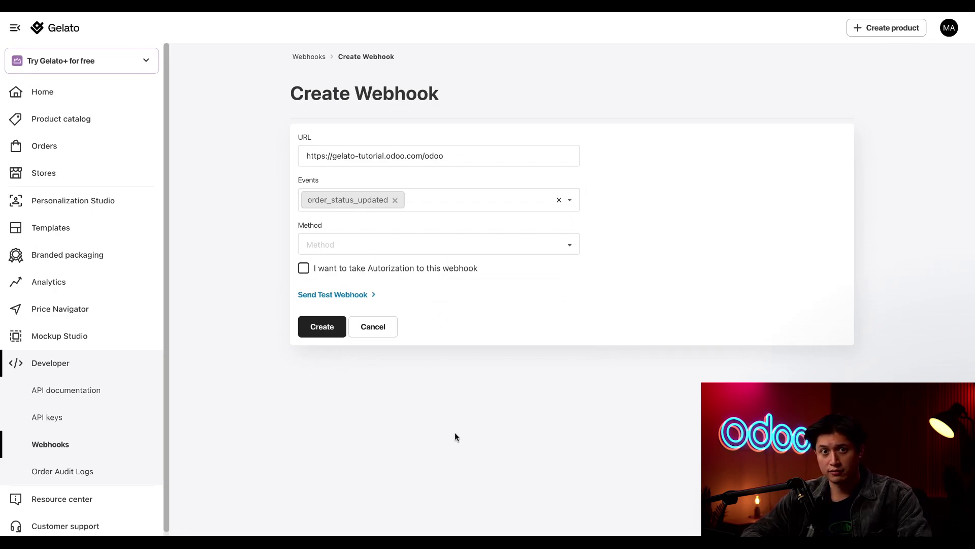
{"action": "left_click", "coordinate": [381, 241]}
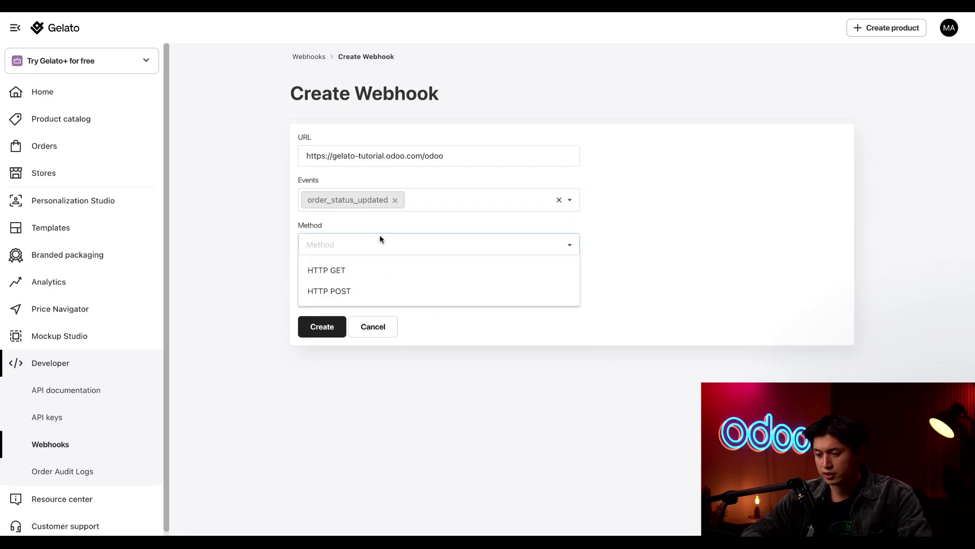
{"action": "left_click", "coordinate": [363, 295]}
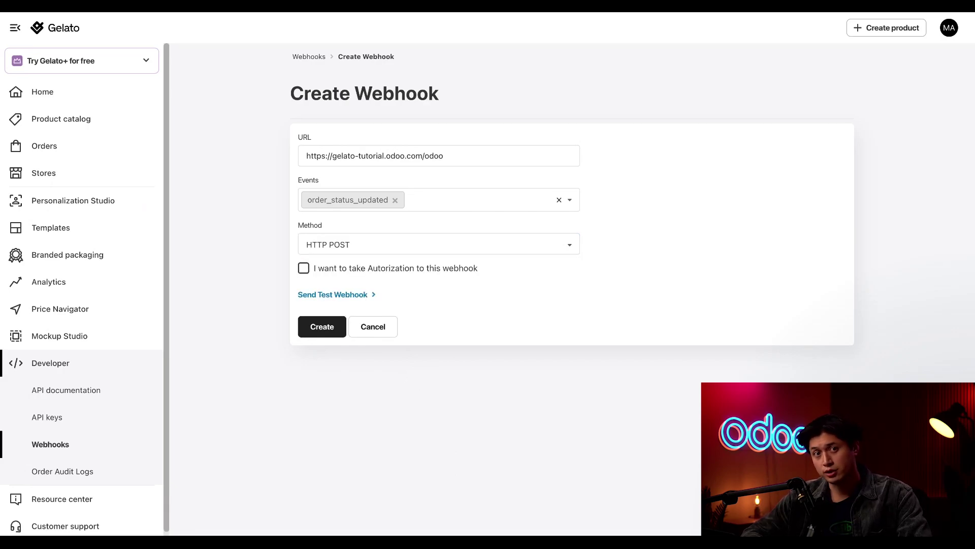
Enable webhook authorization with the header name 'Signature'.
{"action": "left_click", "coordinate": [305, 269]}
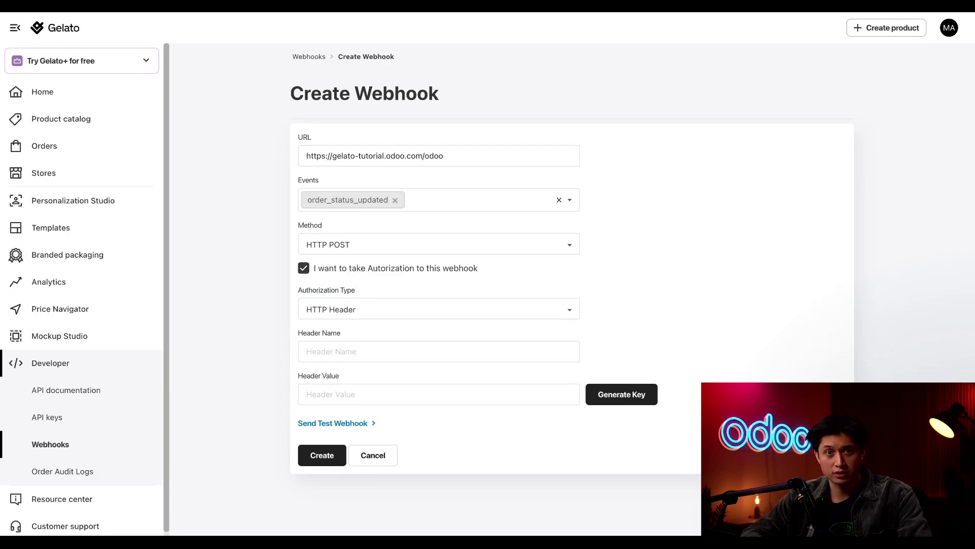
{"action": "left_click", "coordinate": [347, 353]}
{"action": "type", "text": "Signa"}
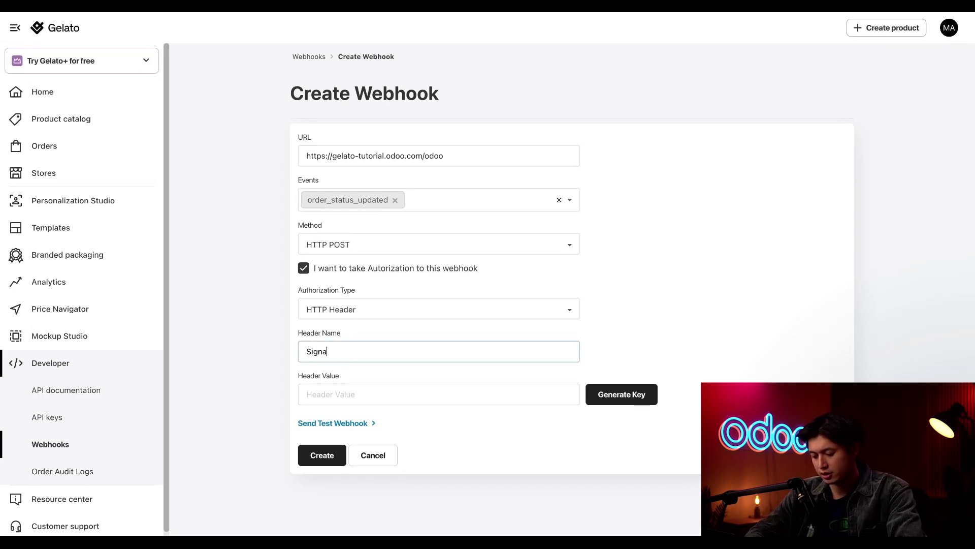
{"action": "type", "text": "ture"}
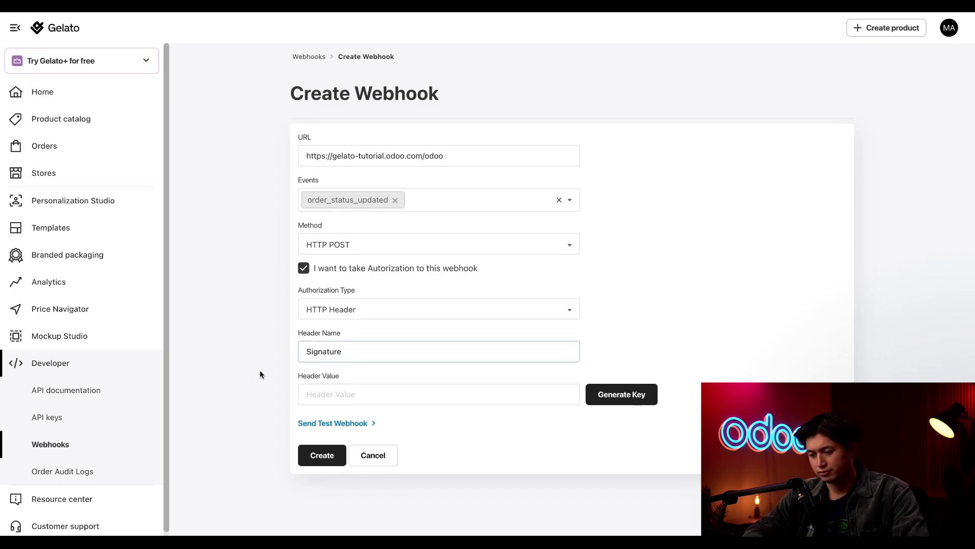
{"action": "left_click", "coordinate": [255, 392]}
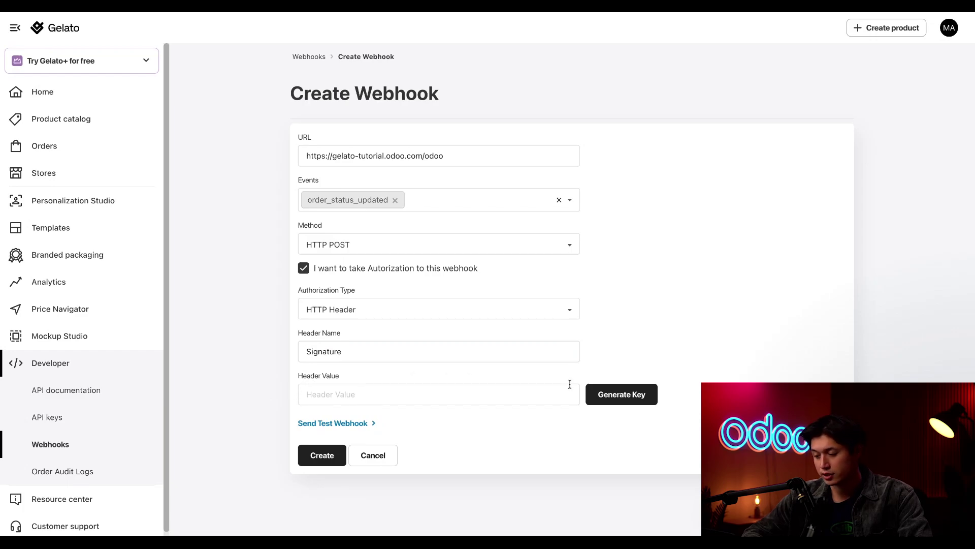
Generate and copy the Signature header key, then create the webhook.
{"action": "left_click", "coordinate": [615, 396]}
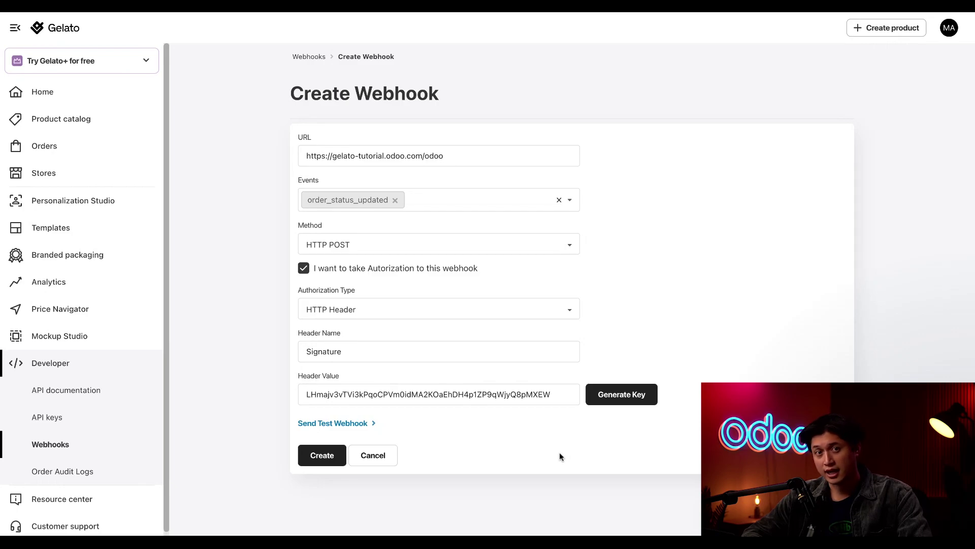
{"action": "double_click", "coordinate": [463, 391]}
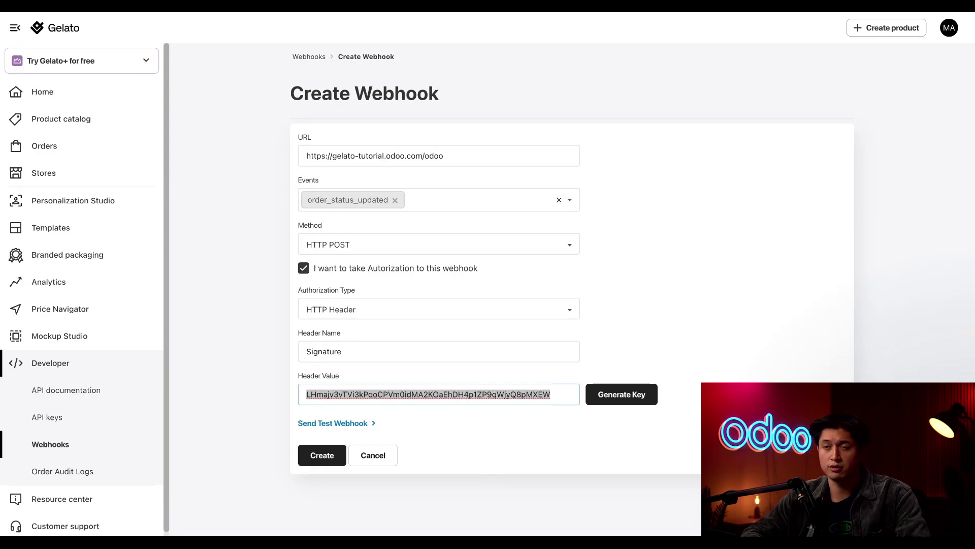
{"action": "key", "text": "alt+Tab"}
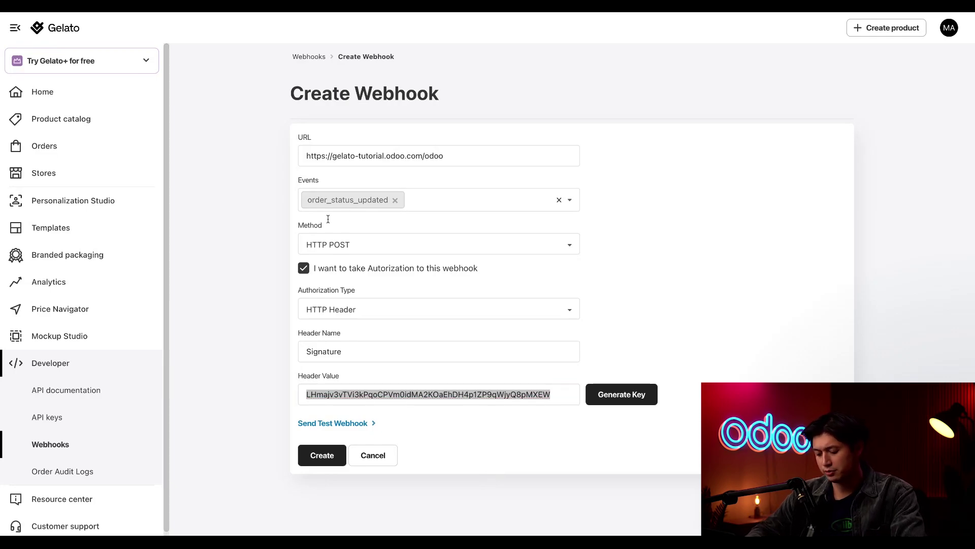
{"action": "key", "text": "alt+Tab"}
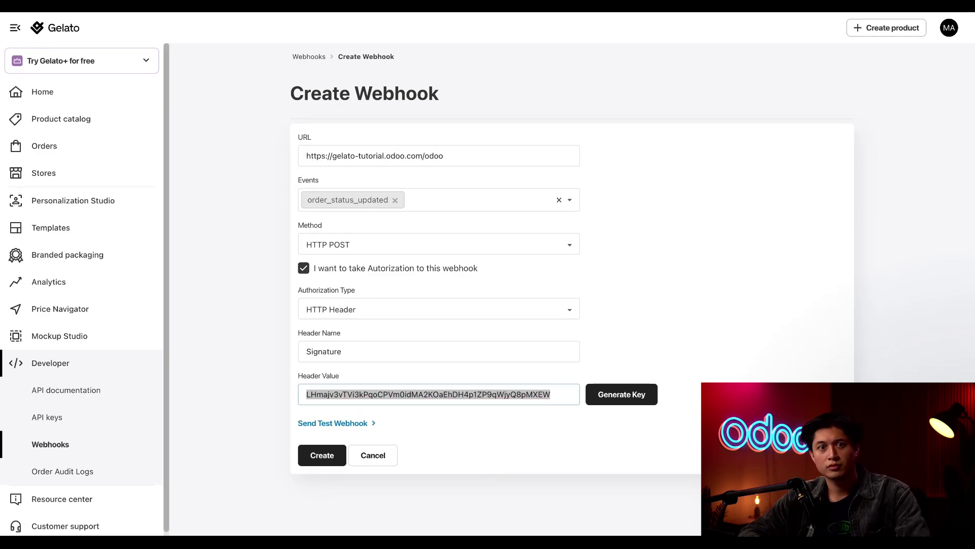
{"action": "left_click", "coordinate": [322, 458]}
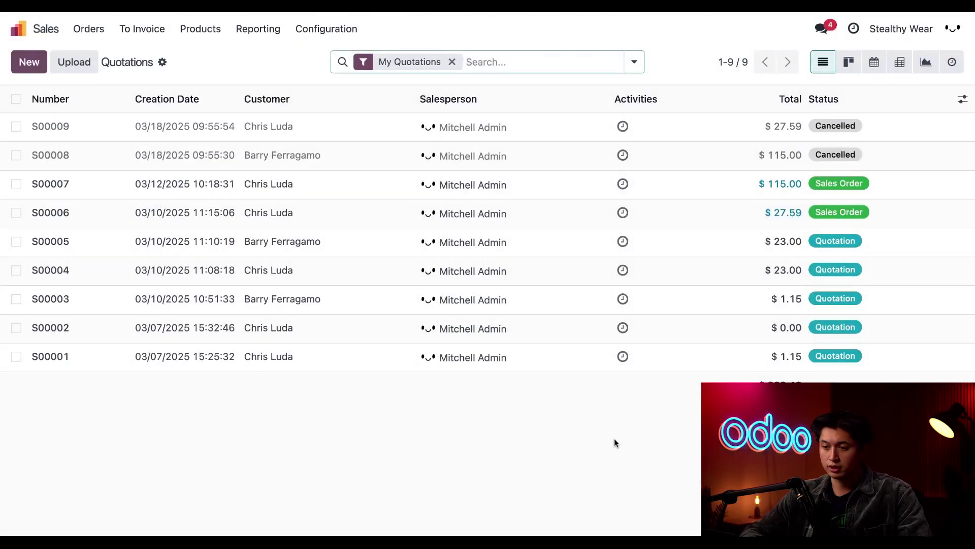
In Odoo Sales Settings, paste the Gelato API key and webhook secret under Connectors and save.
{"action": "left_click", "coordinate": [325, 28]}
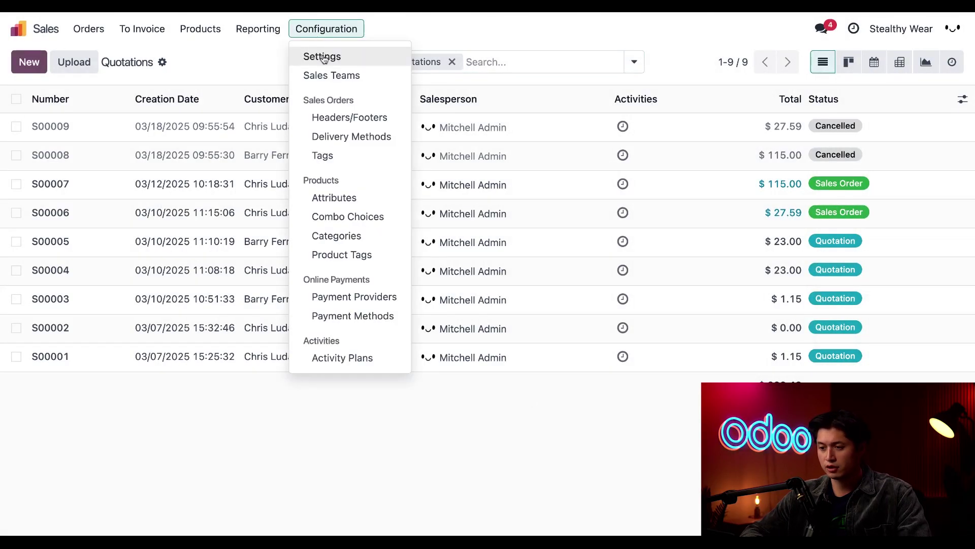
{"action": "left_click", "coordinate": [323, 58]}
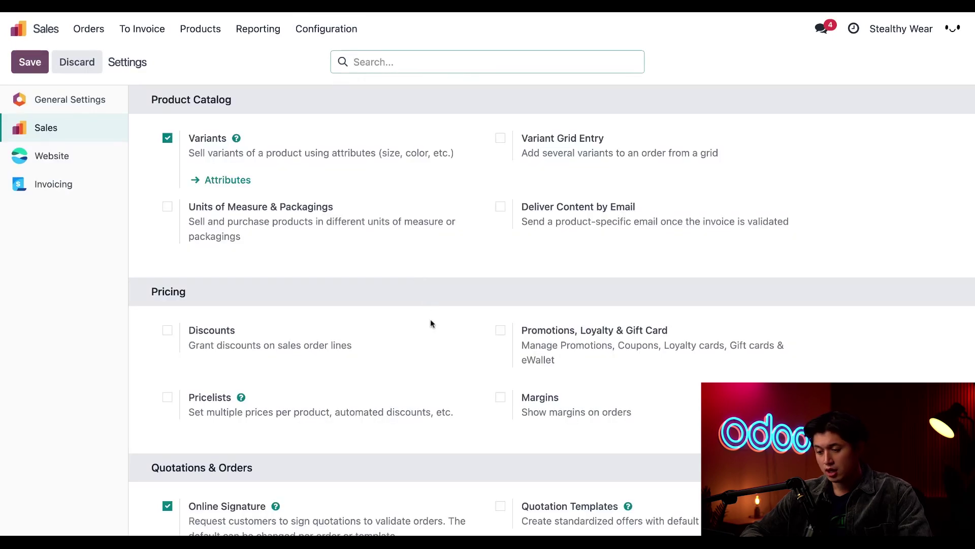
{"action": "scroll", "coordinate": [431, 323], "scroll_direction": "down", "scroll_amount": 15}
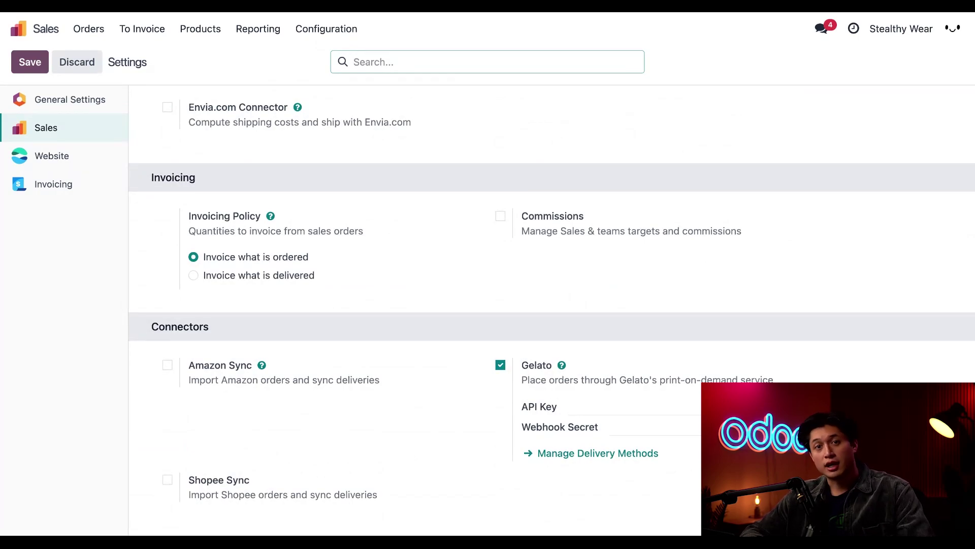
{"action": "left_click", "coordinate": [603, 409]}
{"action": "key", "text": "ctrl+v"}
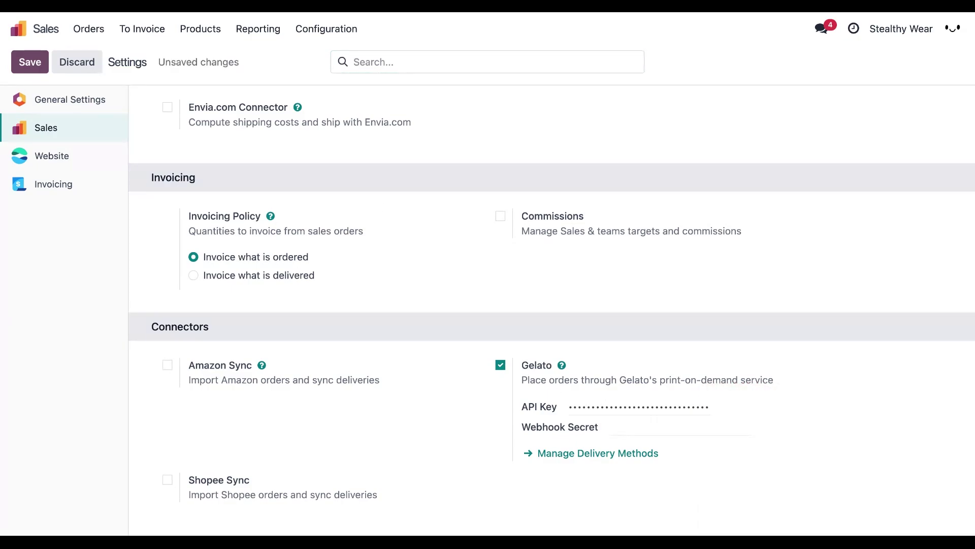
{"action": "key", "text": "Tab"}
{"action": "key", "text": "ctrl+v"}
{"action": "left_click", "coordinate": [36, 71]}
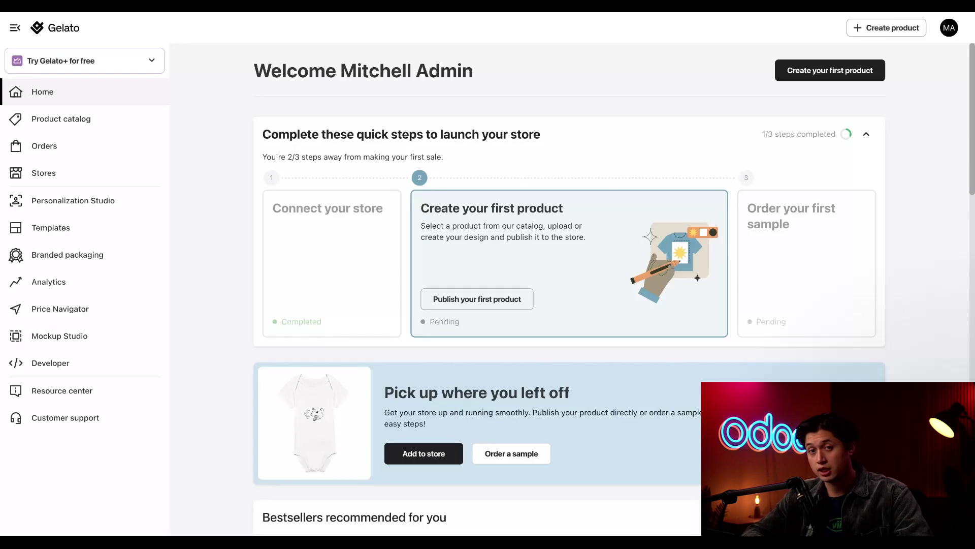
Open Gelato's Company settings and scroll down to the billing address section.
{"action": "left_click", "coordinate": [948, 31]}
{"action": "left_click", "coordinate": [823, 106]}
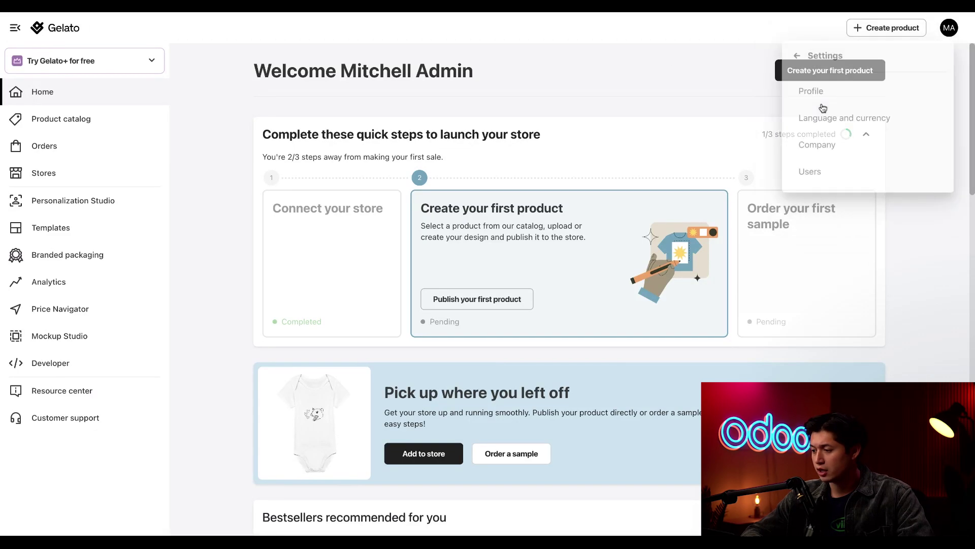
{"action": "left_click", "coordinate": [840, 147]}
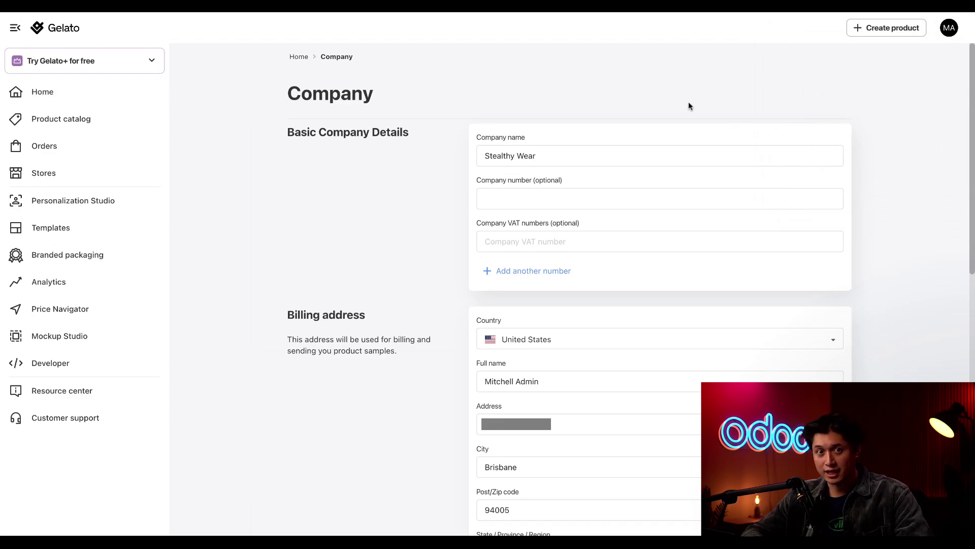
{"action": "scroll", "coordinate": [636, 353], "scroll_direction": "down", "scroll_amount": 3}
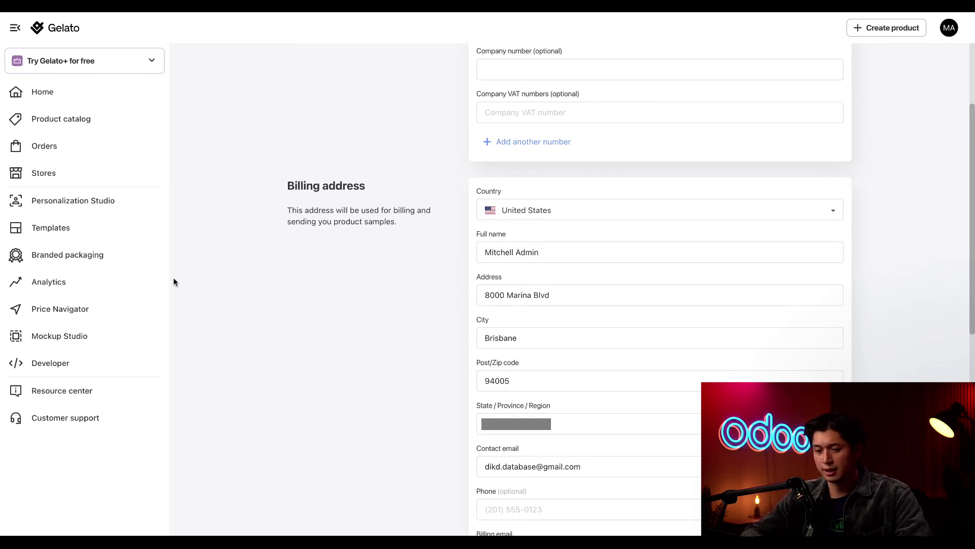
Copy the Possum Trucker Cap's template ID from Gelato's Templates page.
{"action": "left_click", "coordinate": [65, 234]}
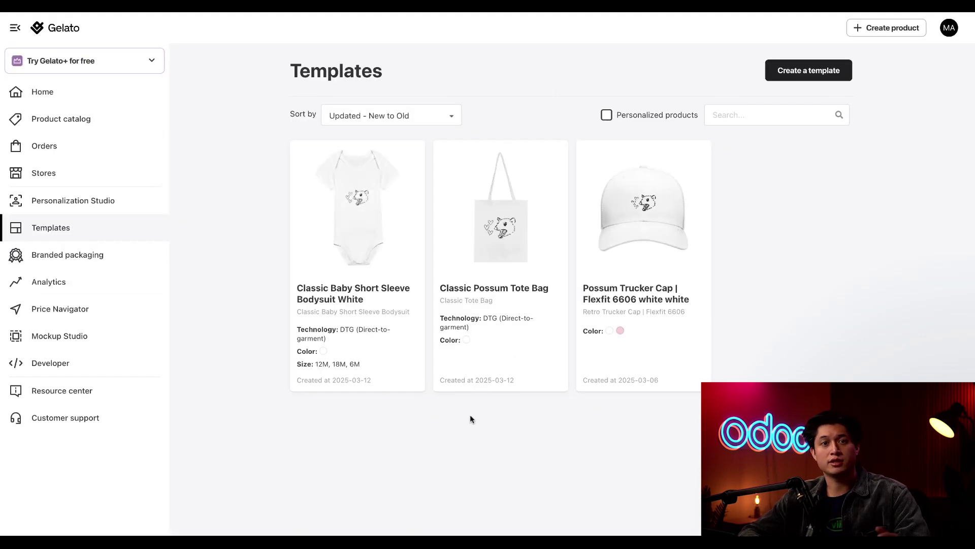
{"action": "mouse_move", "coordinate": [566, 361]}
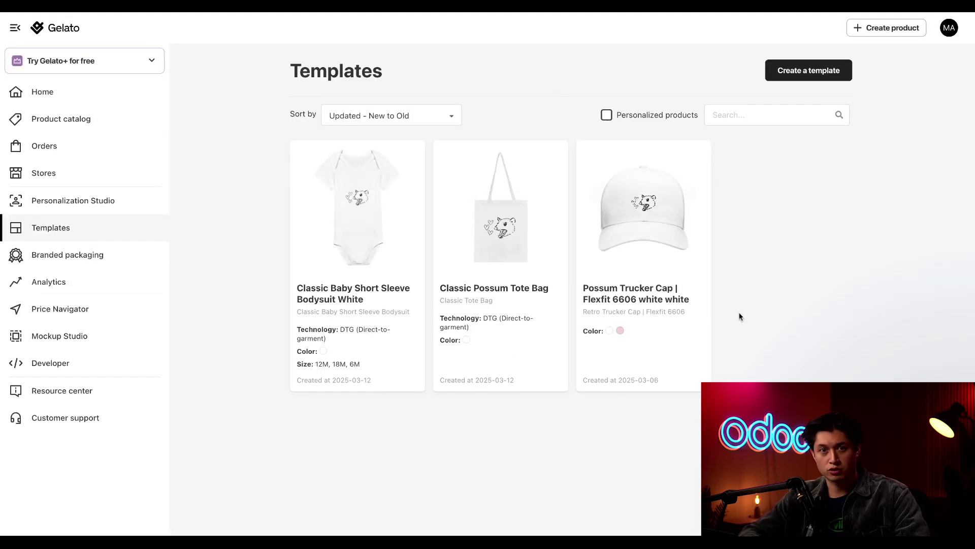
{"action": "mouse_move", "coordinate": [695, 176]}
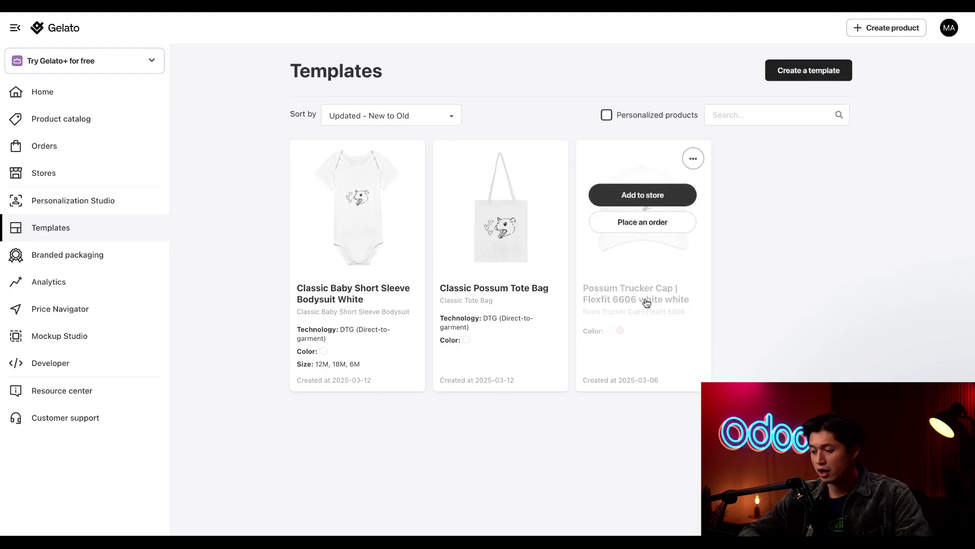
{"action": "left_click", "coordinate": [696, 162]}
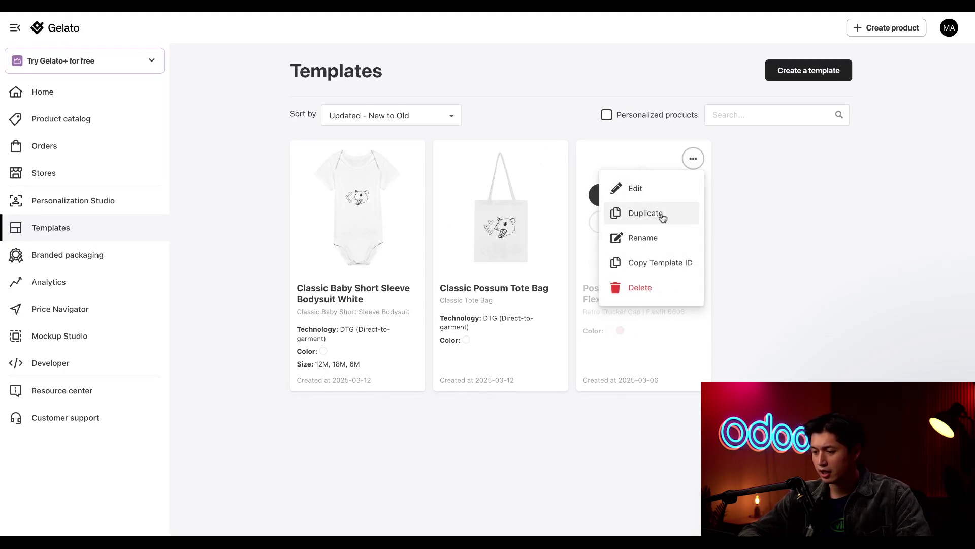
{"action": "left_click", "coordinate": [672, 268]}
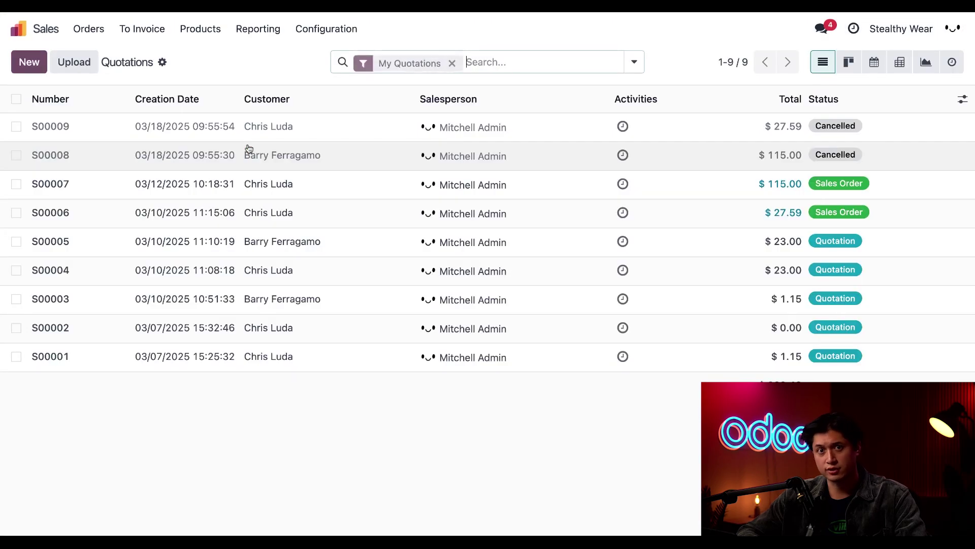
Create a new Sales product named 'Possum Trucker Hat' with a sales price of 20.00.
{"action": "left_click", "coordinate": [248, 146]}
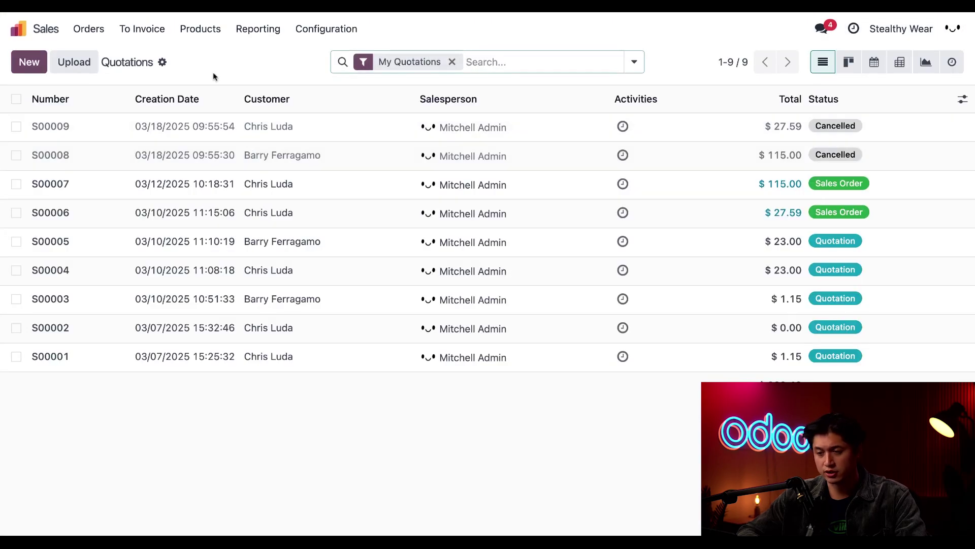
{"action": "left_click", "coordinate": [206, 31]}
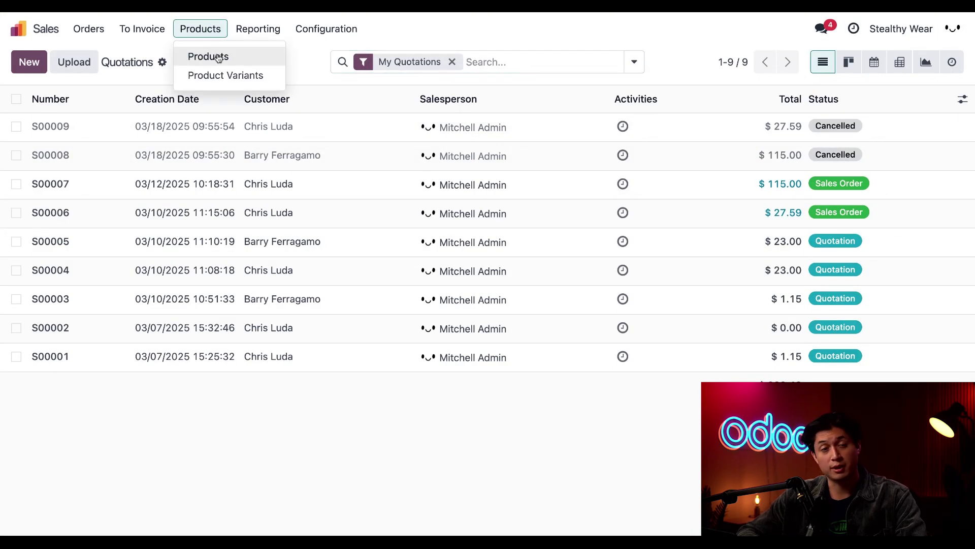
{"action": "left_click", "coordinate": [218, 58]}
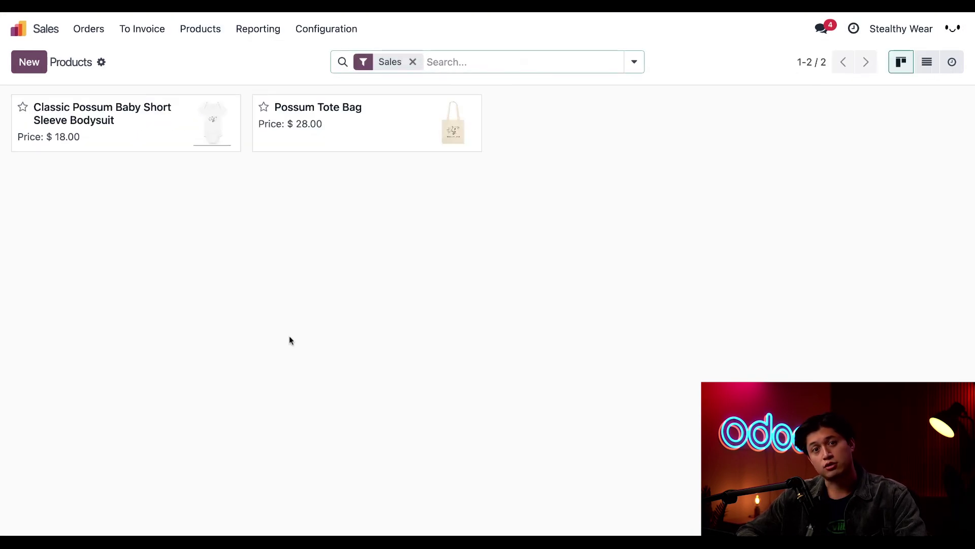
{"action": "left_click", "coordinate": [29, 62]}
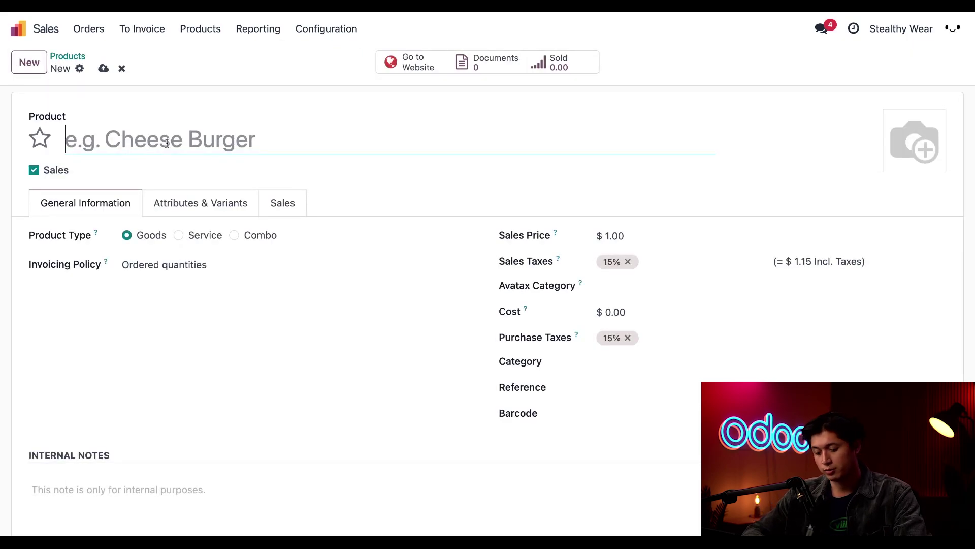
{"action": "type", "text": "Possum Tru"}
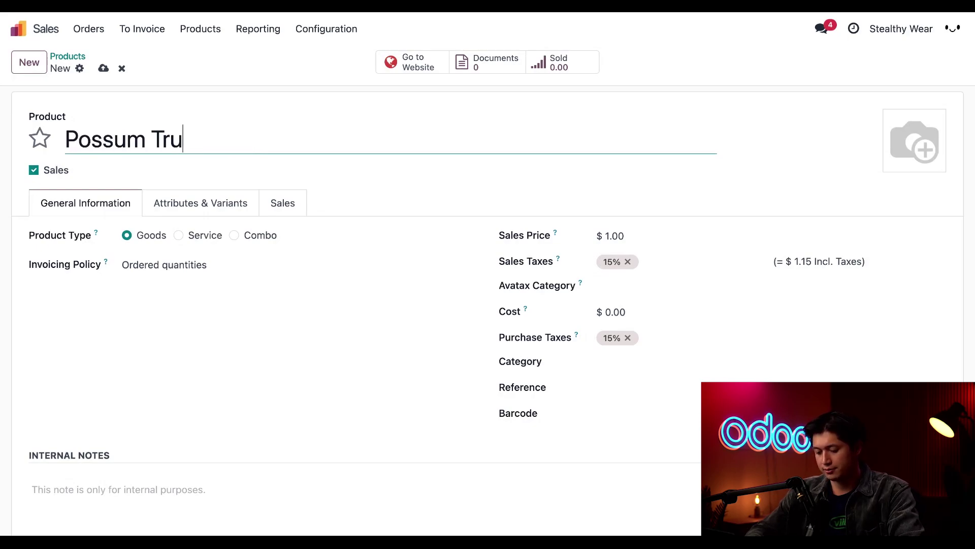
{"action": "type", "text": "cker Hat"}
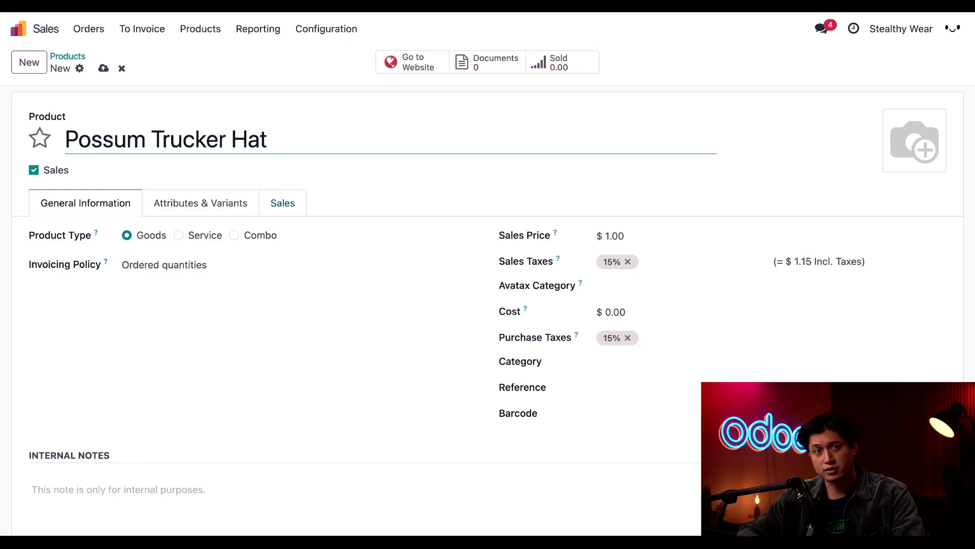
{"action": "left_click", "coordinate": [615, 235]}
{"action": "type", "text": "20"}
{"action": "left_click", "coordinate": [443, 192]}
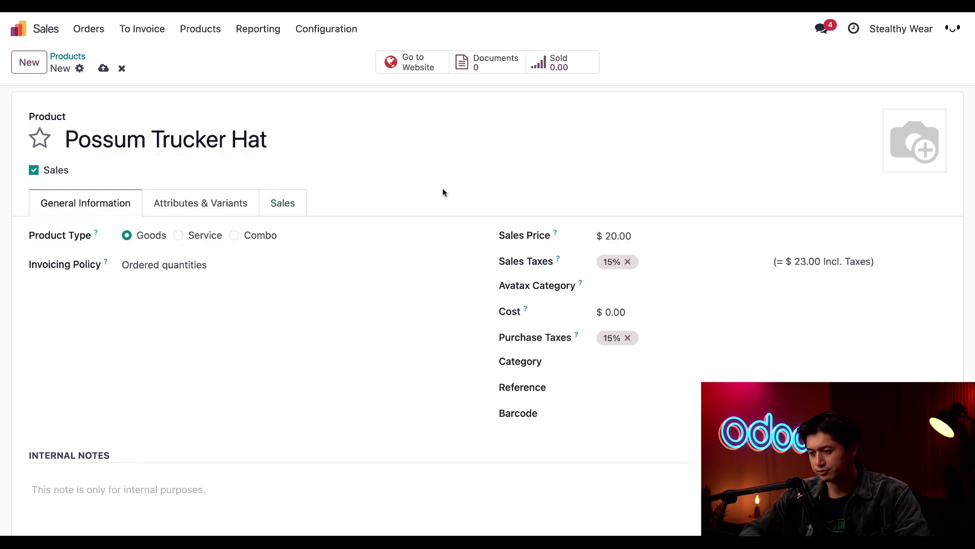
Paste the template ID into the hat's Gelato Template Reference and synchronize it.
{"action": "left_click", "coordinate": [288, 208]}
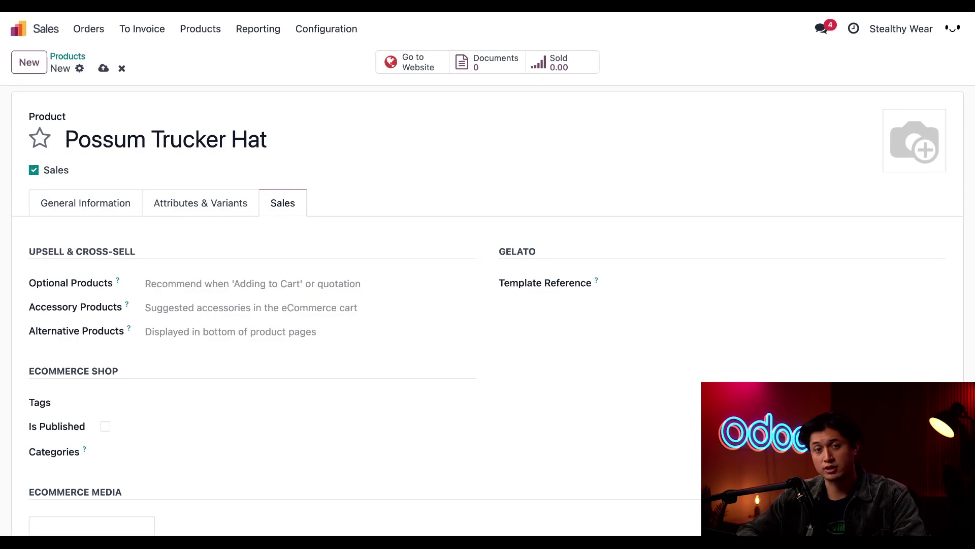
{"action": "left_click", "coordinate": [665, 282]}
{"action": "key", "text": "ctrl+v"}
{"action": "left_click", "coordinate": [653, 364]}
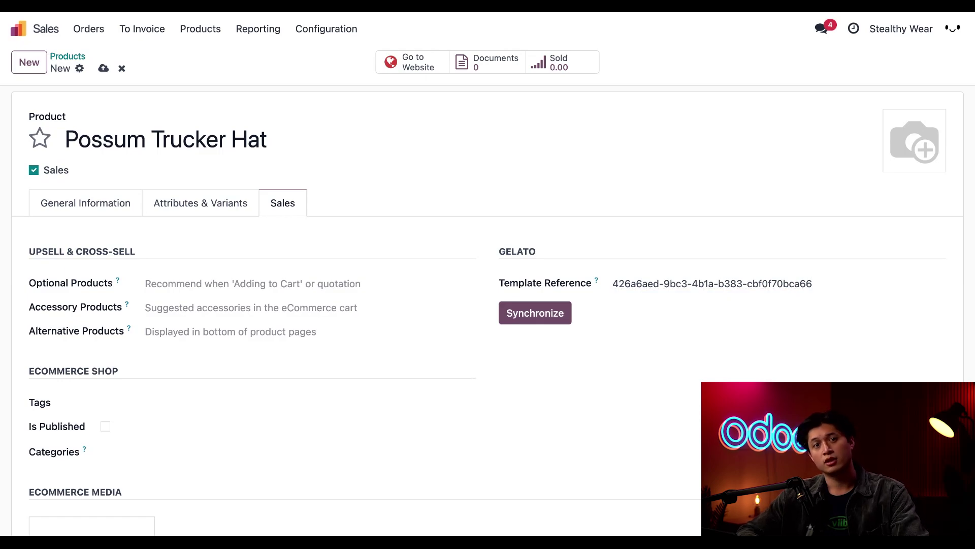
{"action": "left_click", "coordinate": [547, 320]}
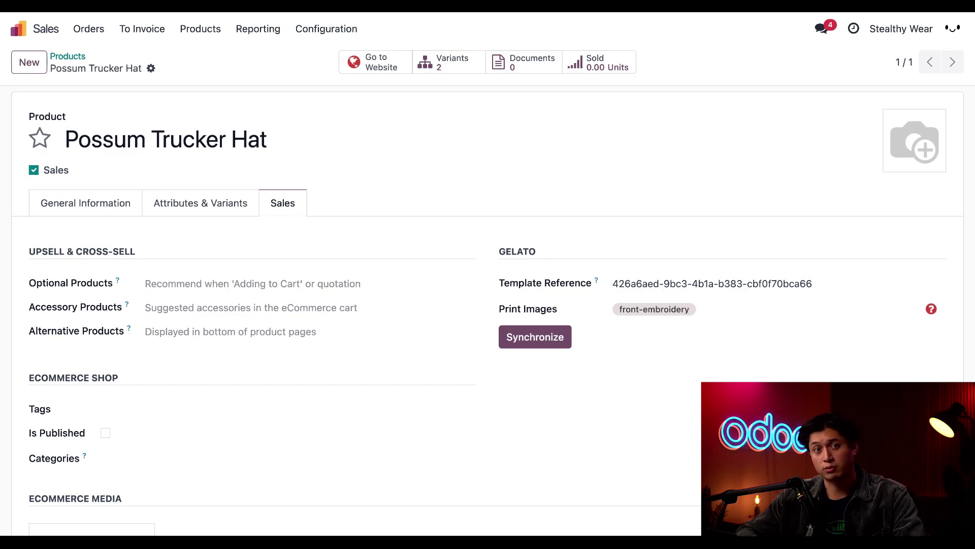
Upload the possum cap design to the front-embroidery print image and save it.
{"action": "left_click", "coordinate": [657, 315]}
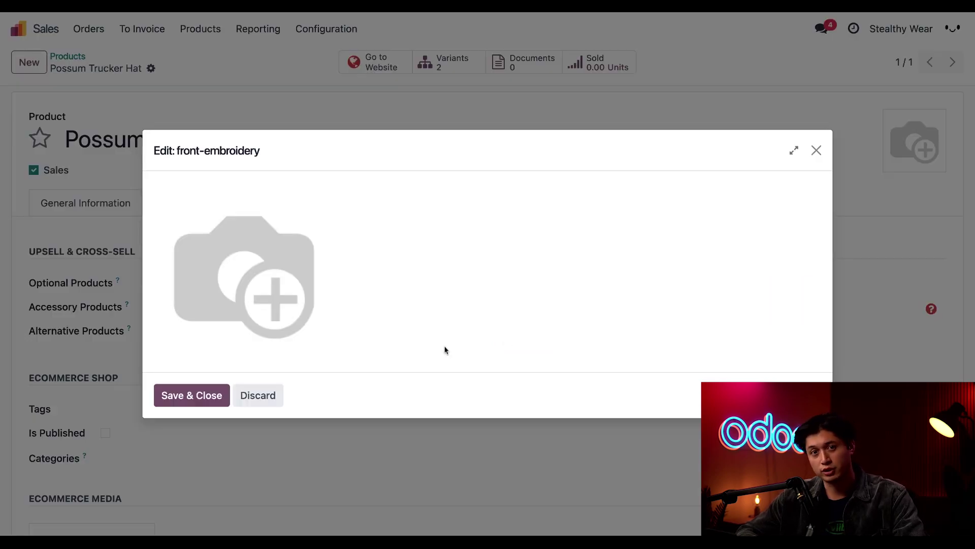
{"action": "mouse_move", "coordinate": [227, 334]}
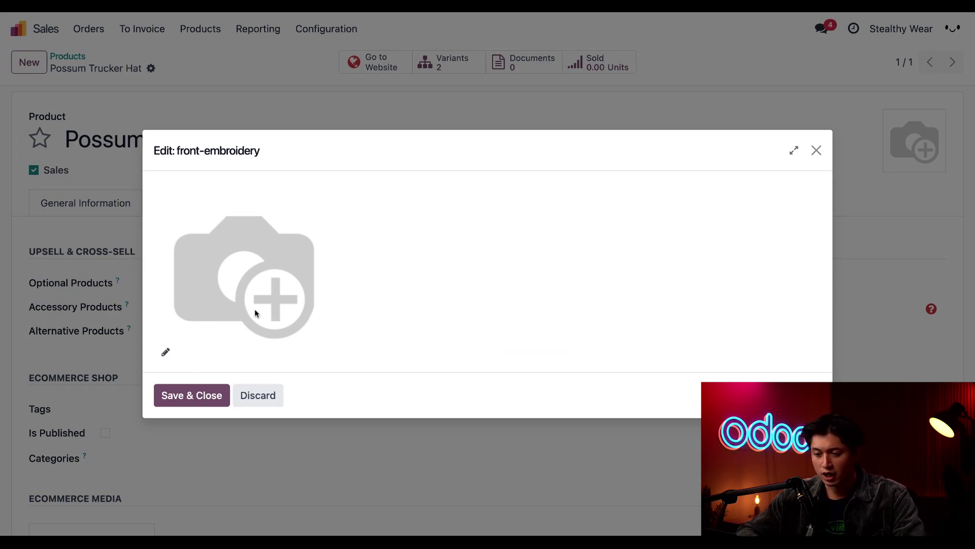
{"action": "left_click", "coordinate": [166, 352]}
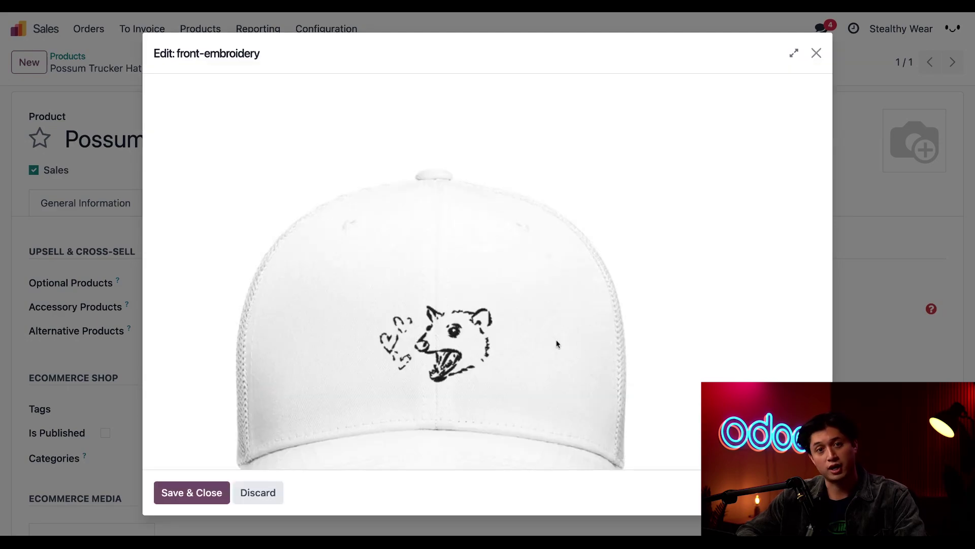
{"action": "left_click", "coordinate": [218, 492]}
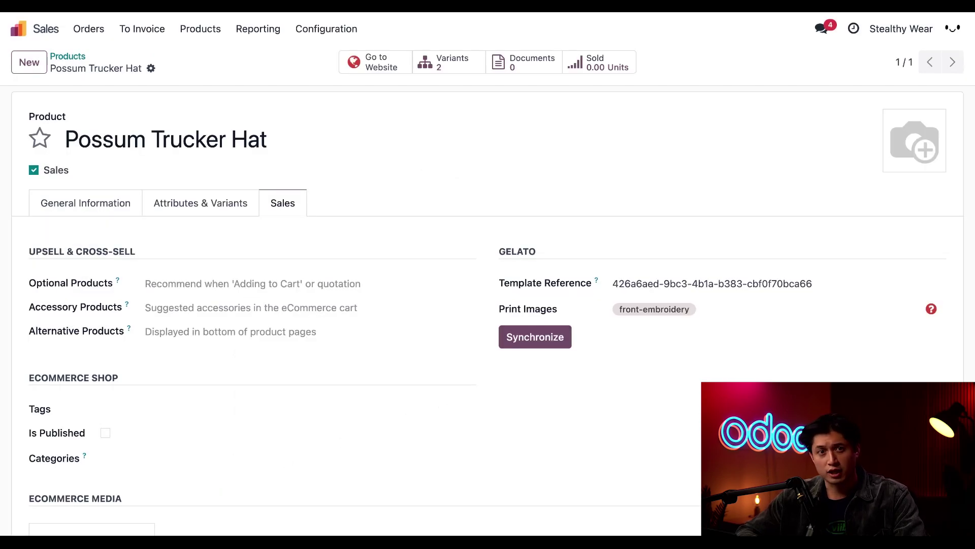
Give the Pink hat variant its cap picture and save it.
{"action": "left_click", "coordinate": [449, 66]}
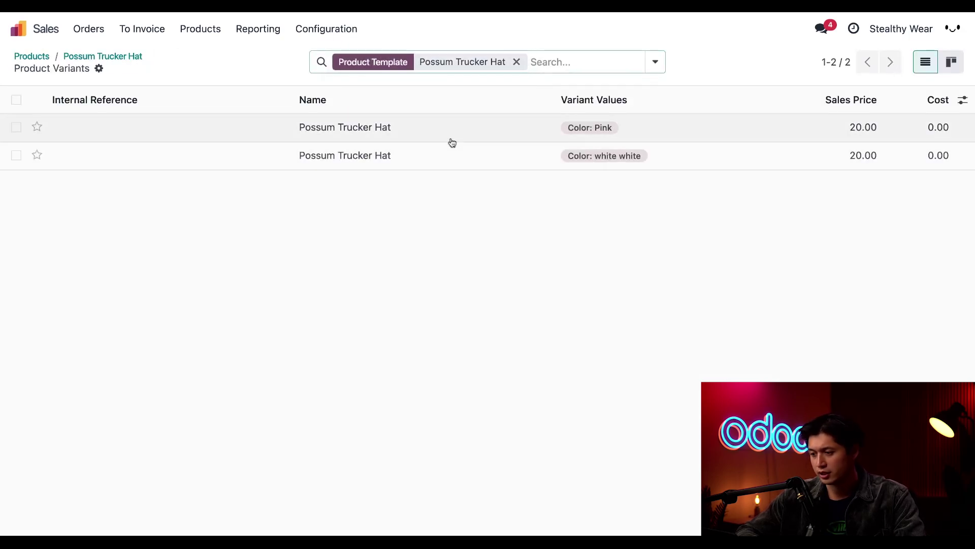
{"action": "left_click", "coordinate": [452, 142]}
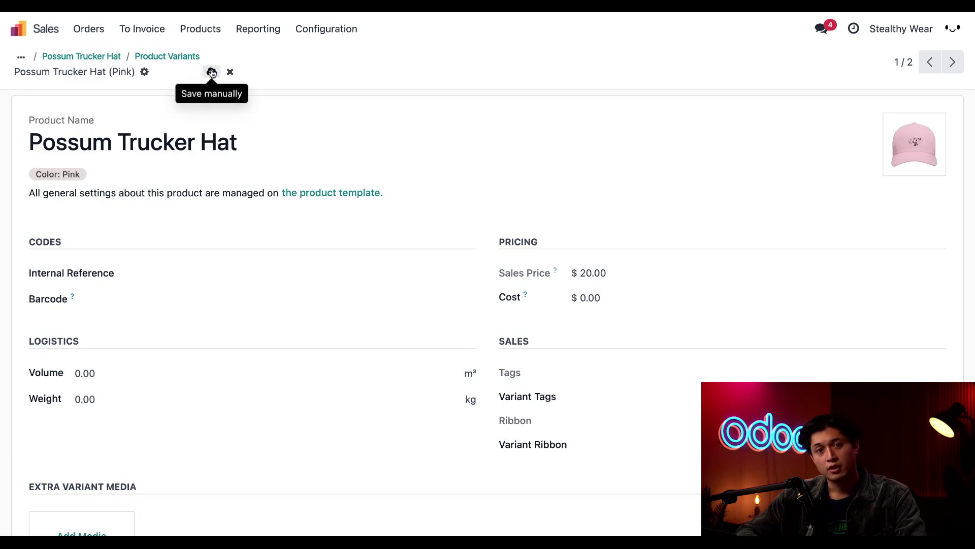
{"action": "left_click", "coordinate": [212, 72]}
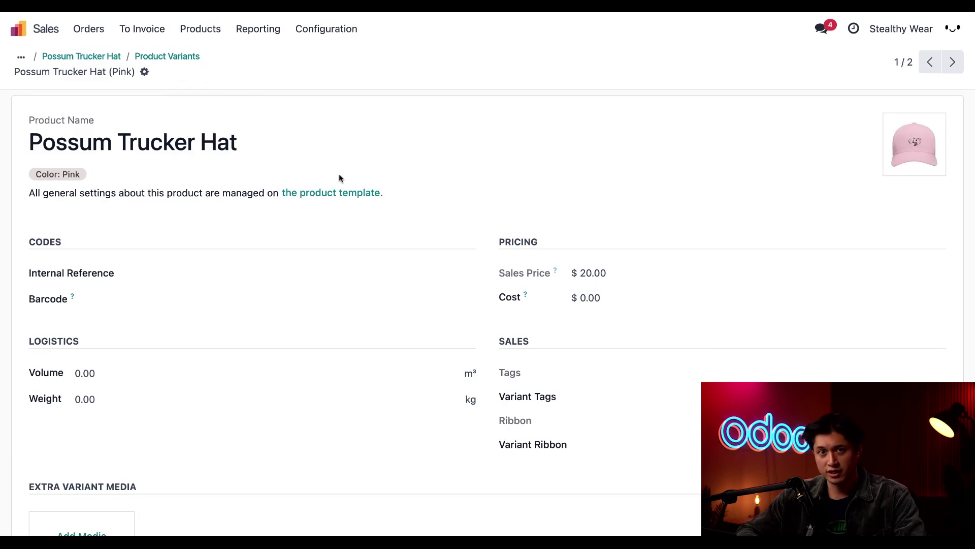
{"action": "left_click", "coordinate": [174, 57]}
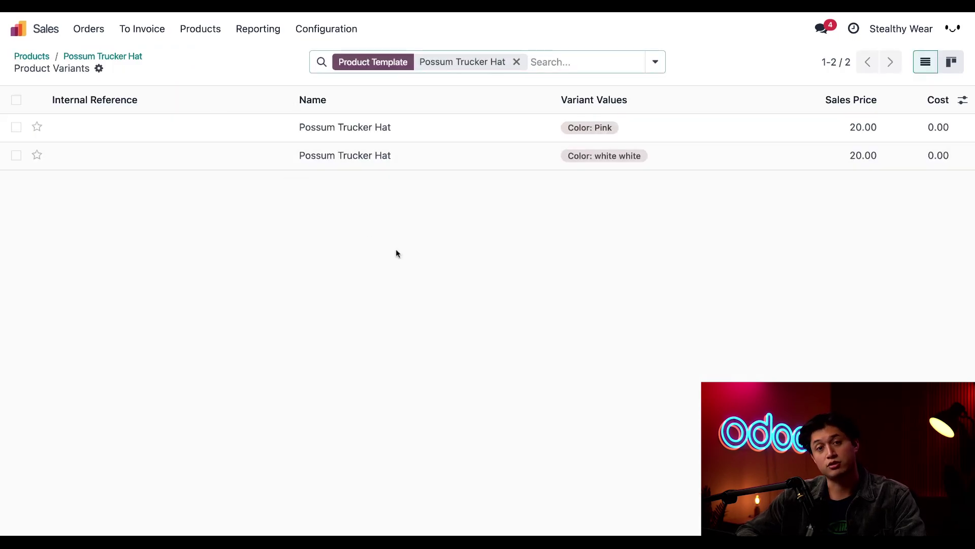
Give the white white hat variant its cap picture and save it.
{"action": "left_click", "coordinate": [501, 160]}
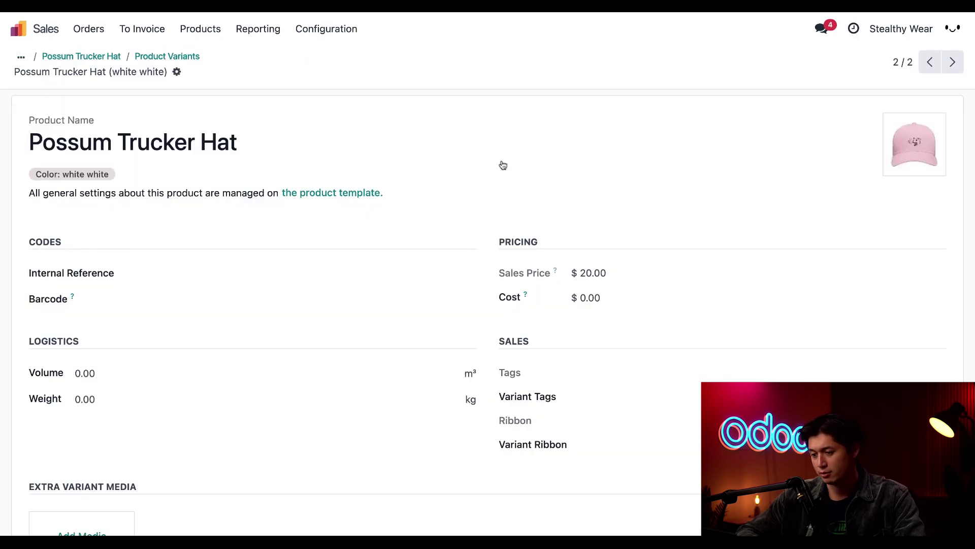
{"action": "left_click", "coordinate": [894, 170]}
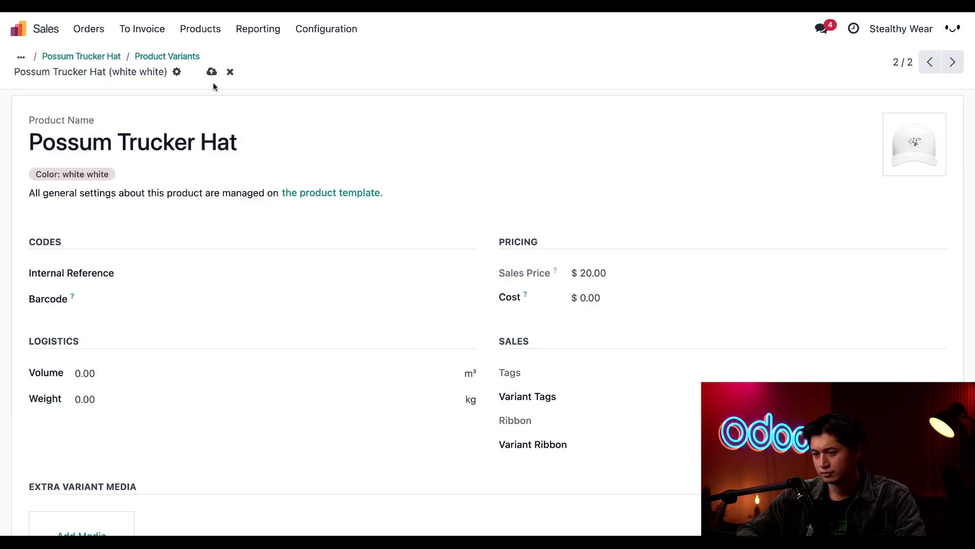
{"action": "left_click", "coordinate": [212, 72]}
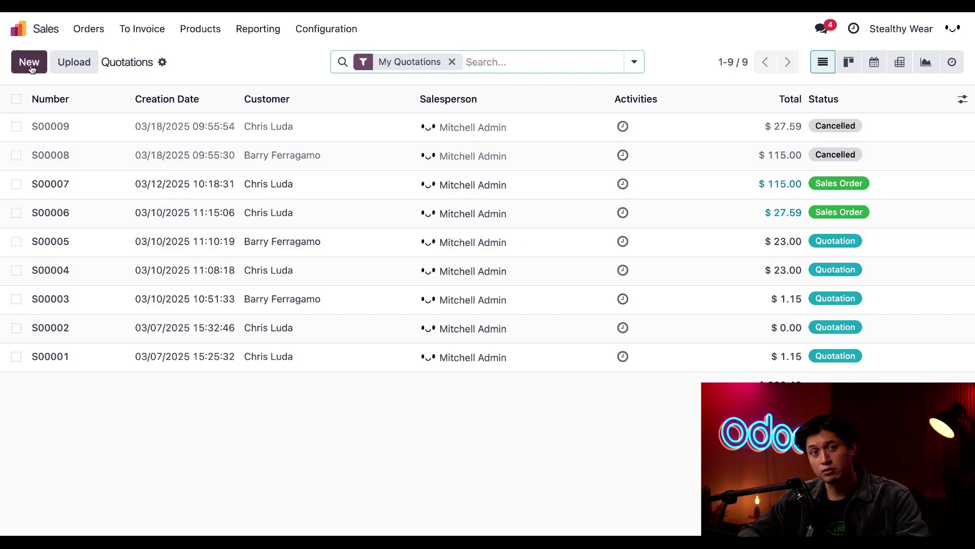
Start a new quotation and set the existing customer on it.
{"action": "left_click", "coordinate": [30, 66]}
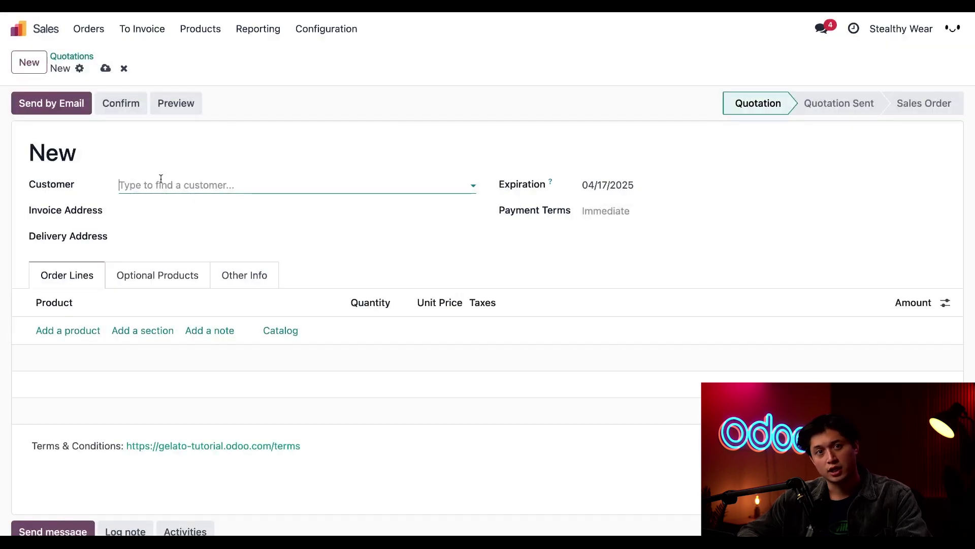
{"action": "left_click", "coordinate": [197, 183]}
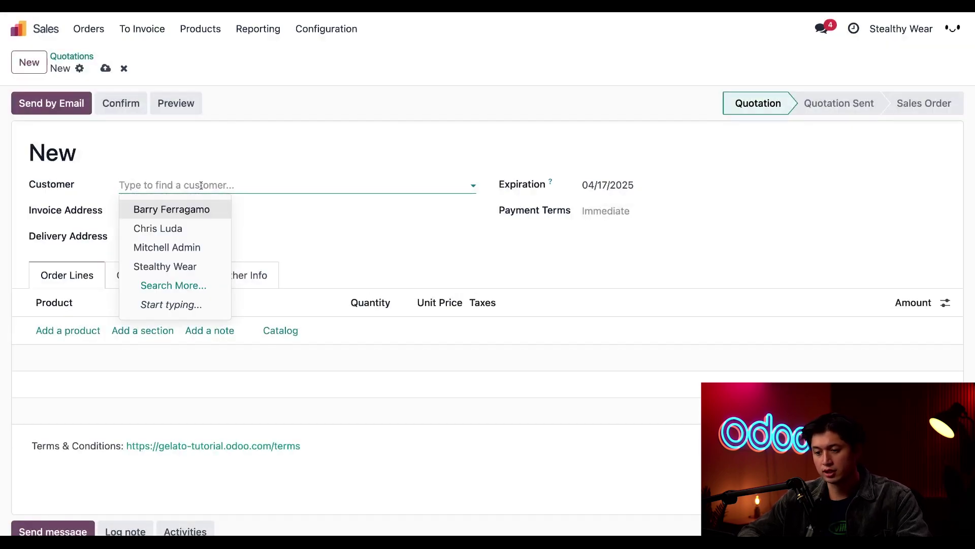
{"action": "left_click", "coordinate": [204, 225]}
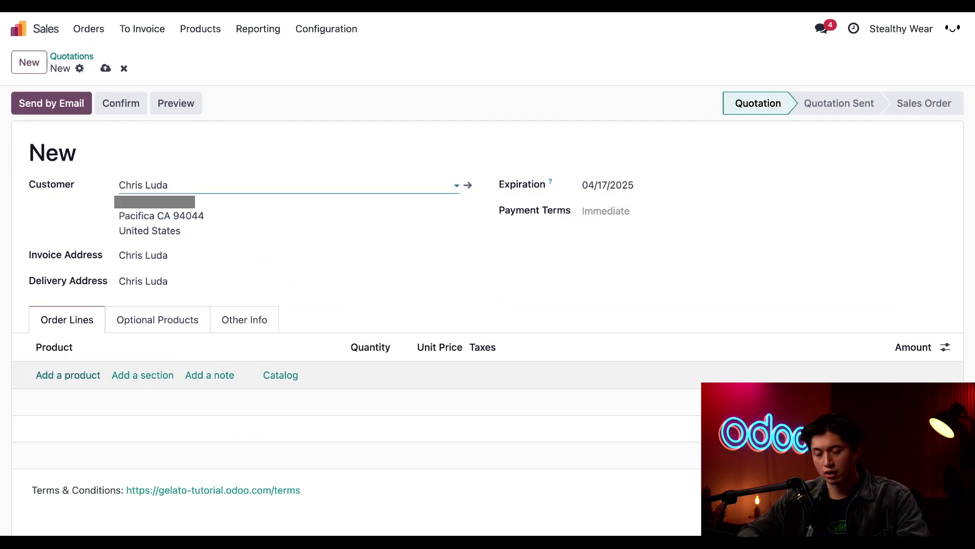
Add 5 white white Possum Trucker Hats at $20.00 each as an order line.
{"action": "left_click", "coordinate": [72, 376]}
{"action": "type", "text": "po"}
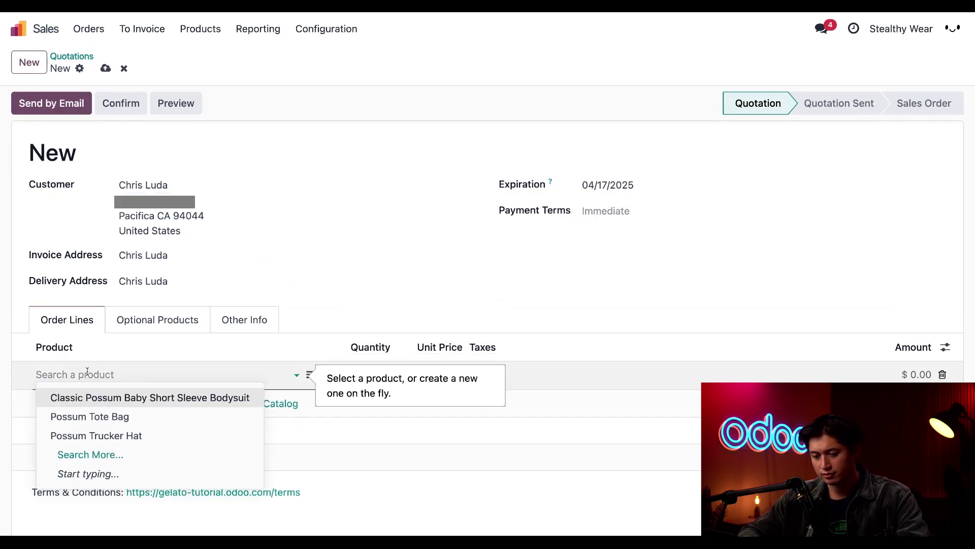
{"action": "type", "text": "ssu"}
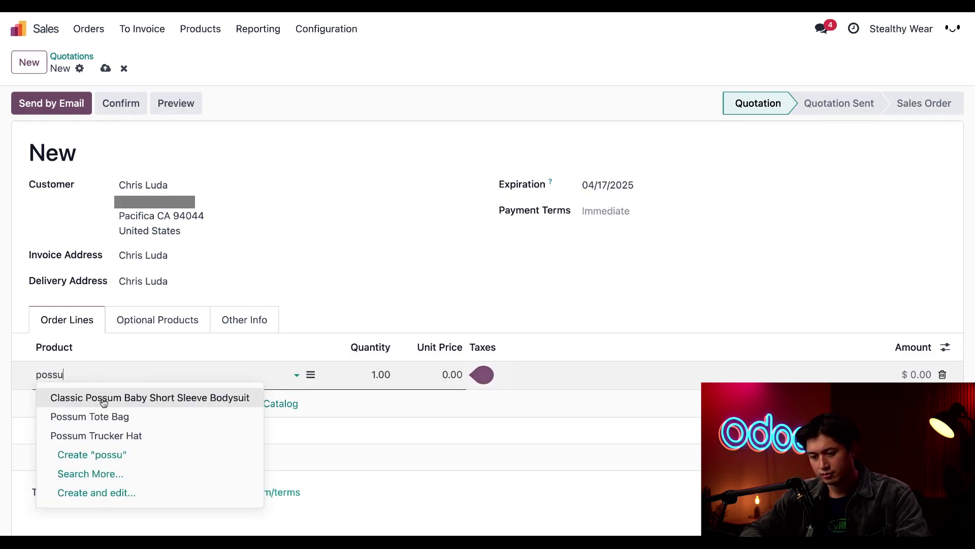
{"action": "left_click", "coordinate": [121, 435]}
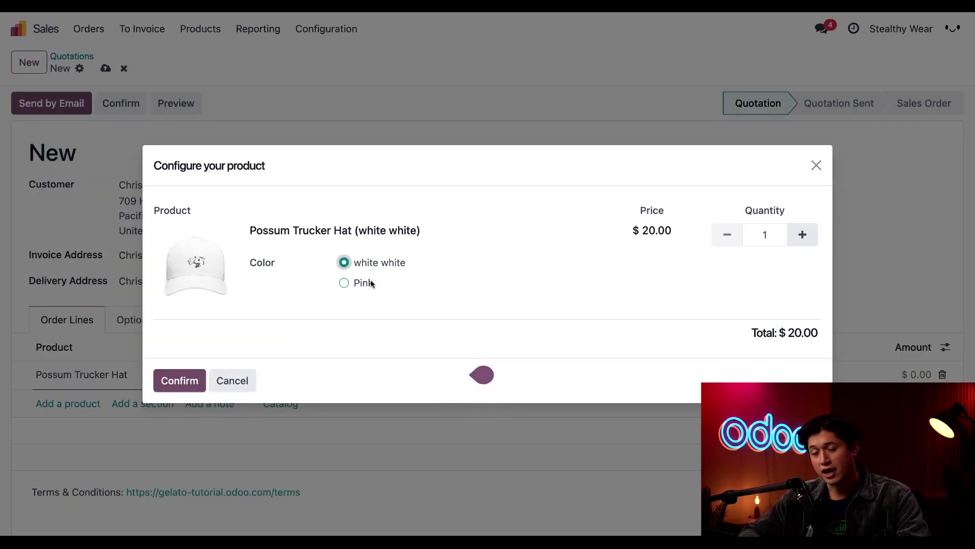
{"action": "left_click", "coordinate": [803, 234]}
{"action": "left_click", "coordinate": [802, 234]}
{"action": "left_click", "coordinate": [803, 234]}
{"action": "left_click", "coordinate": [803, 234]}
{"action": "left_click", "coordinate": [175, 386]}
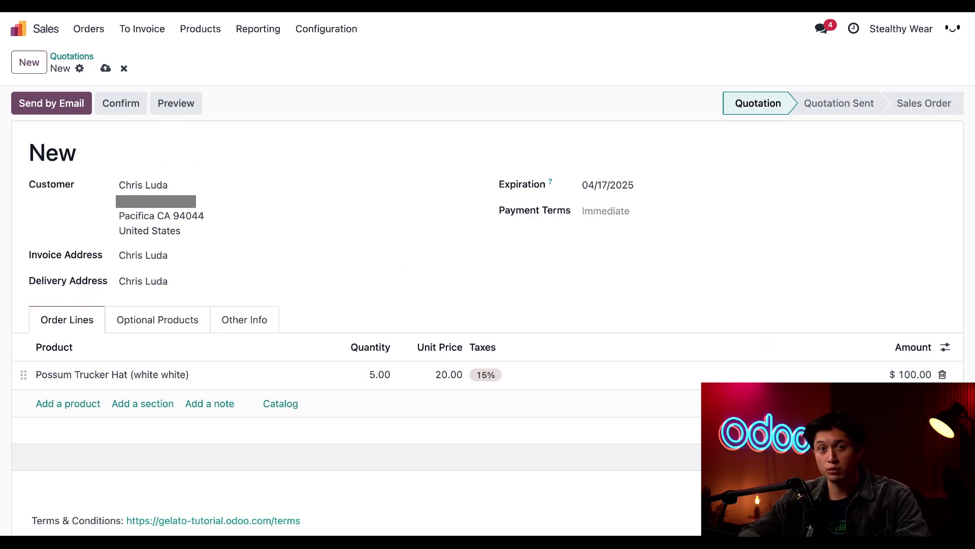
{"action": "scroll", "coordinate": [847, 336], "scroll_direction": "down", "scroll_amount": 5}
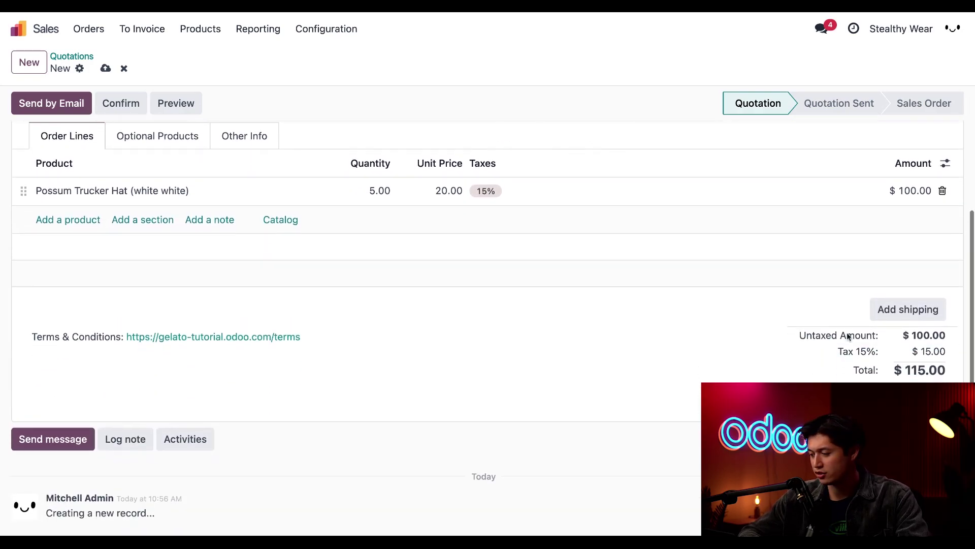
Fetch the Gelato rate and add a Standard Delivery shipping line at $11.99.
{"action": "left_click", "coordinate": [908, 309]}
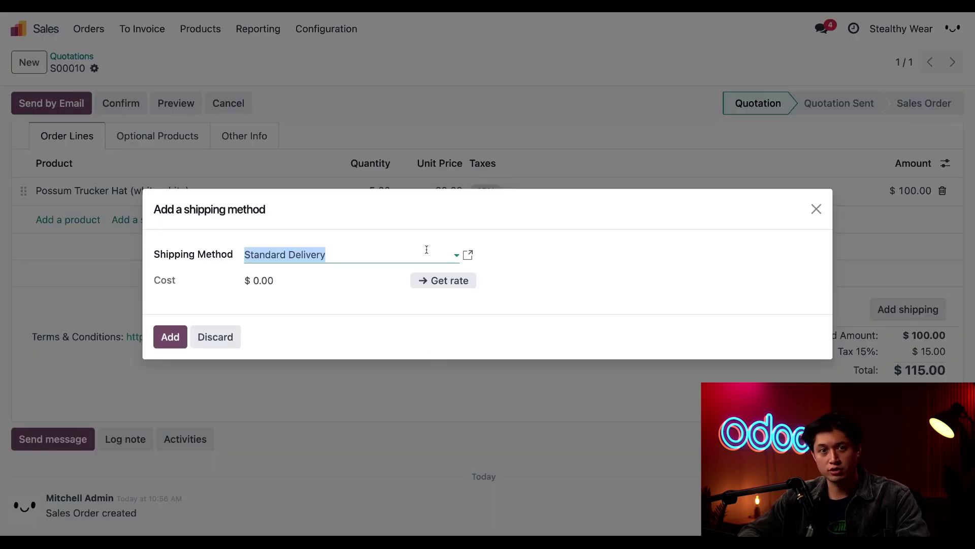
{"action": "left_click", "coordinate": [438, 282]}
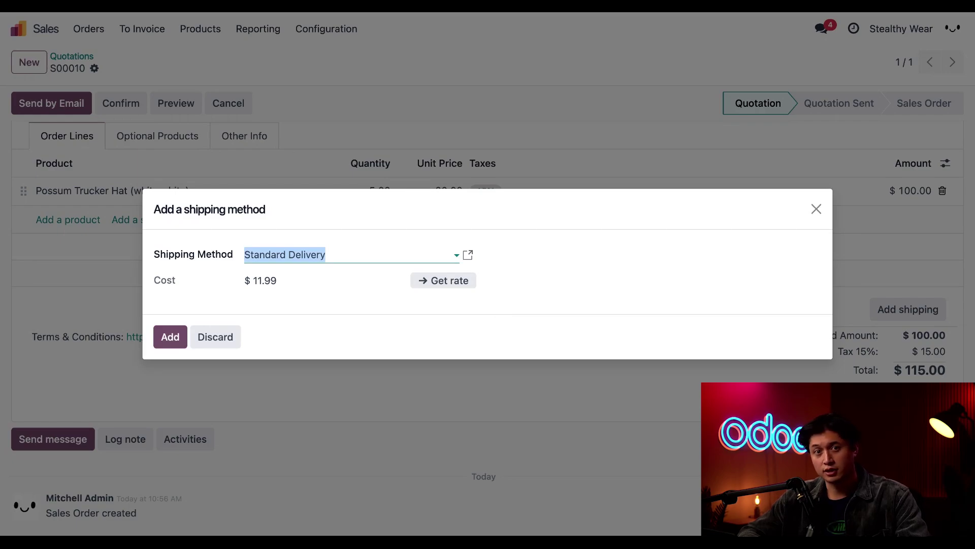
{"action": "left_click", "coordinate": [180, 344]}
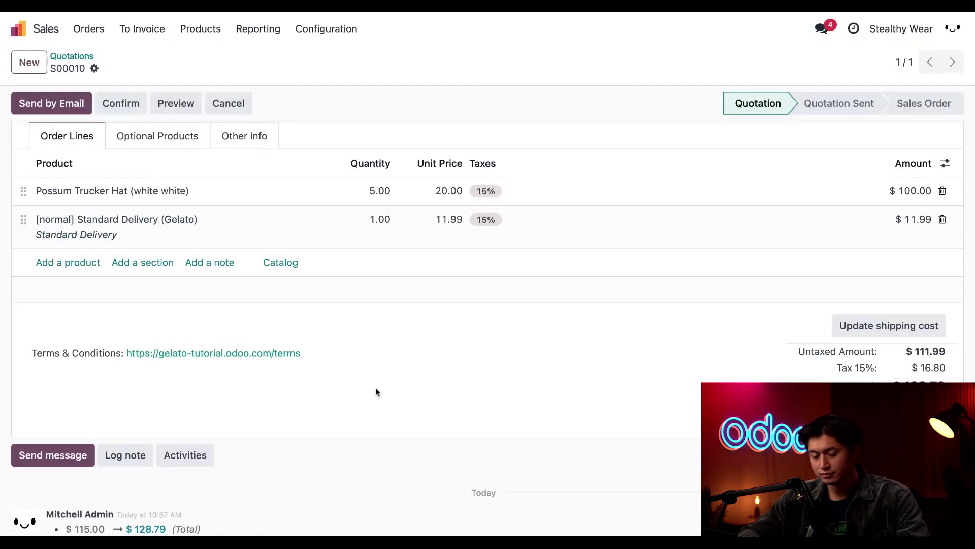
Confirm quotation S00010 with its five hats and Standard Delivery shipping.
{"action": "left_click", "coordinate": [135, 115]}
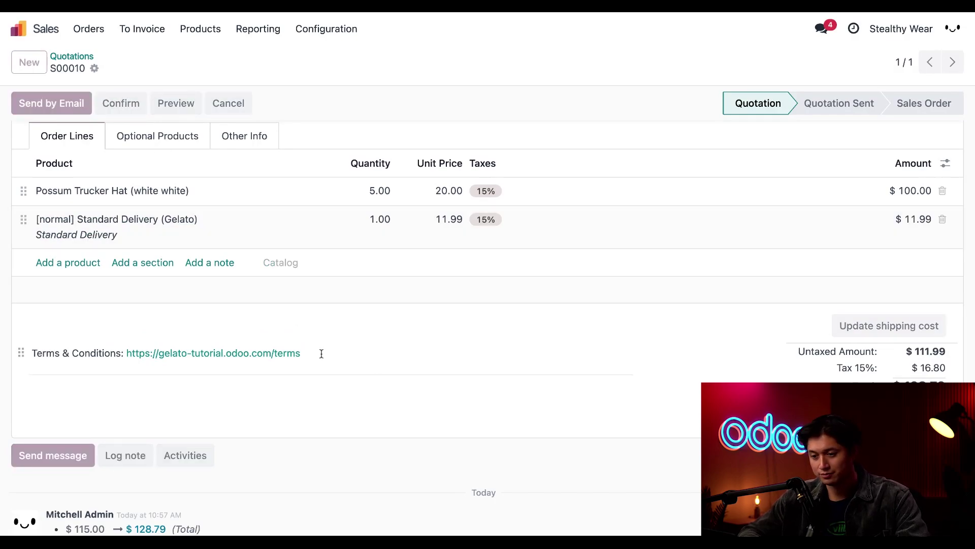